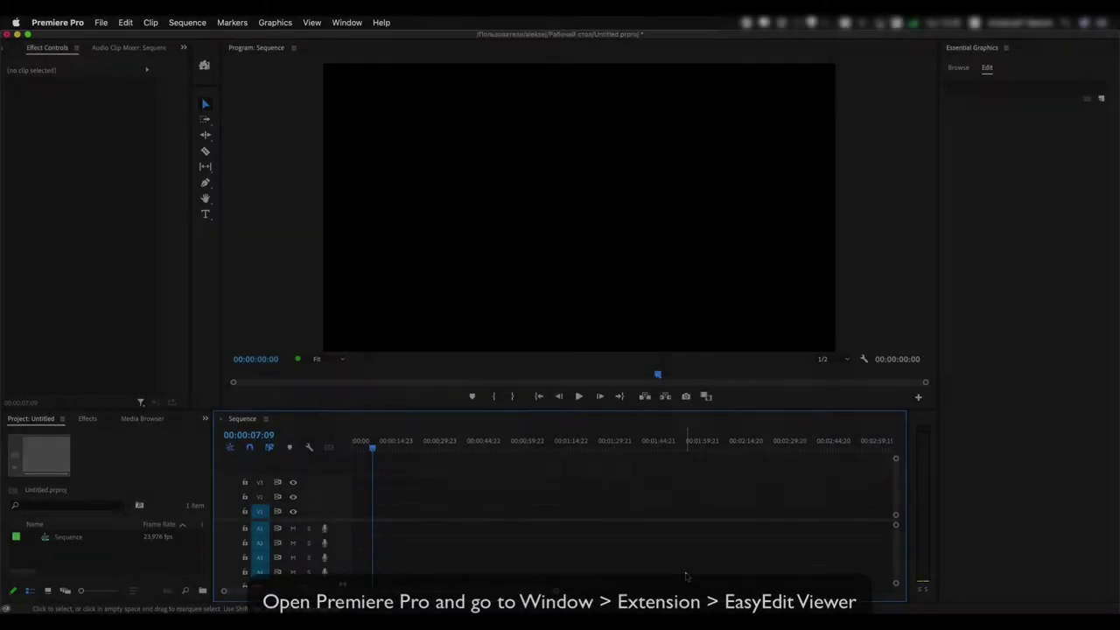
Open the EasyEdit Viewer panel from Window > Extensions
click(359, 27)
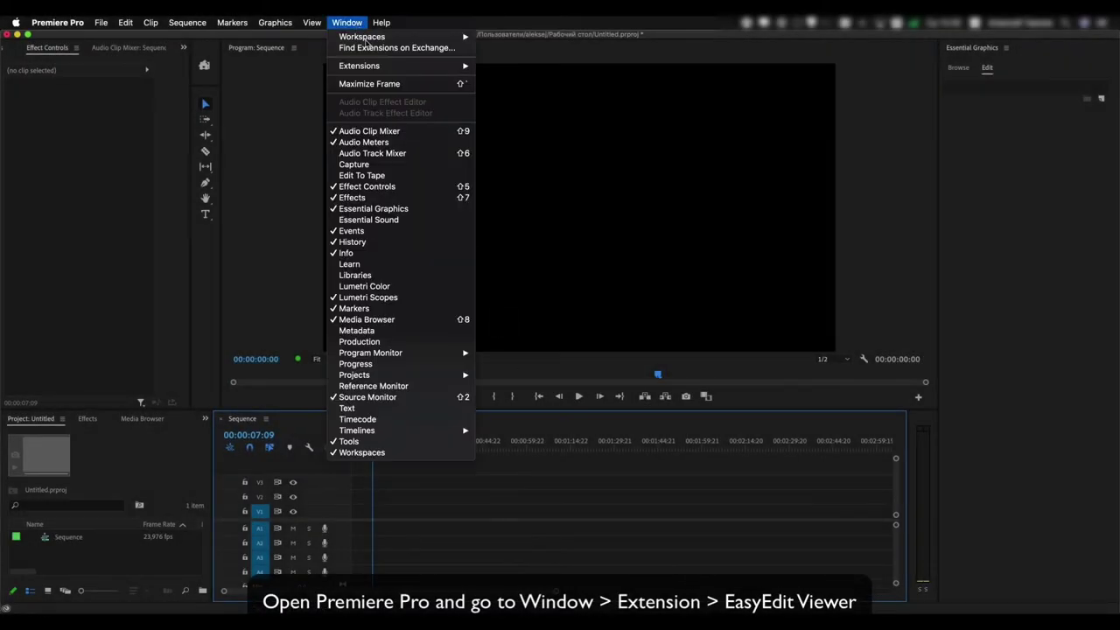
mouse_move(453, 67)
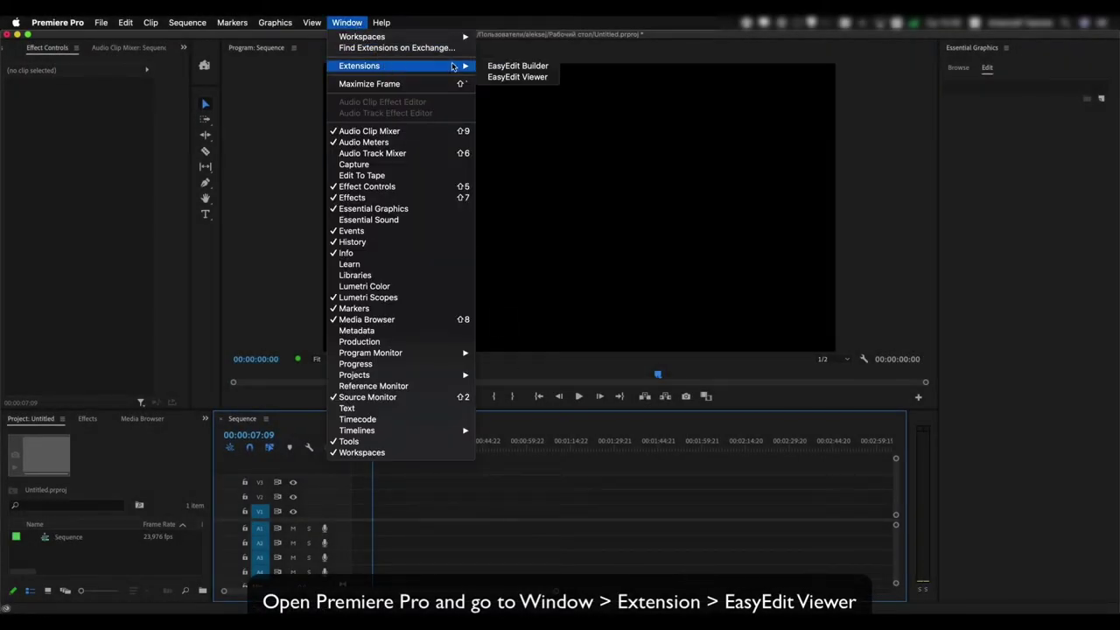
click(512, 77)
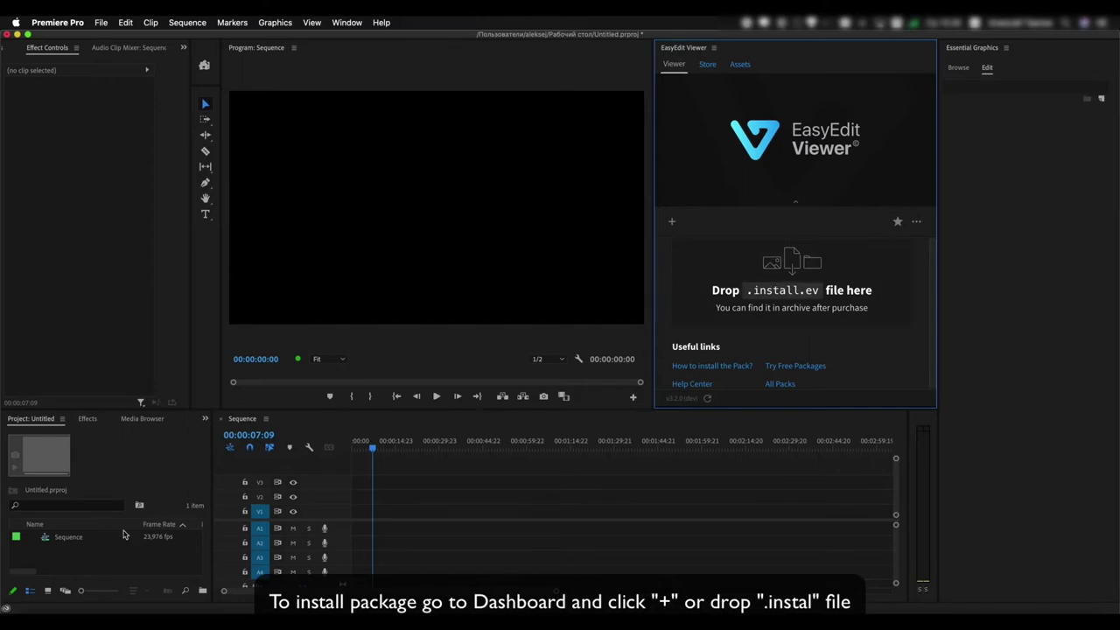
Drop Youtube_Essential__pr_v6.install.ev from the 03 For Premiere Pro folder onto EasyEdit Viewer
click(13, 597)
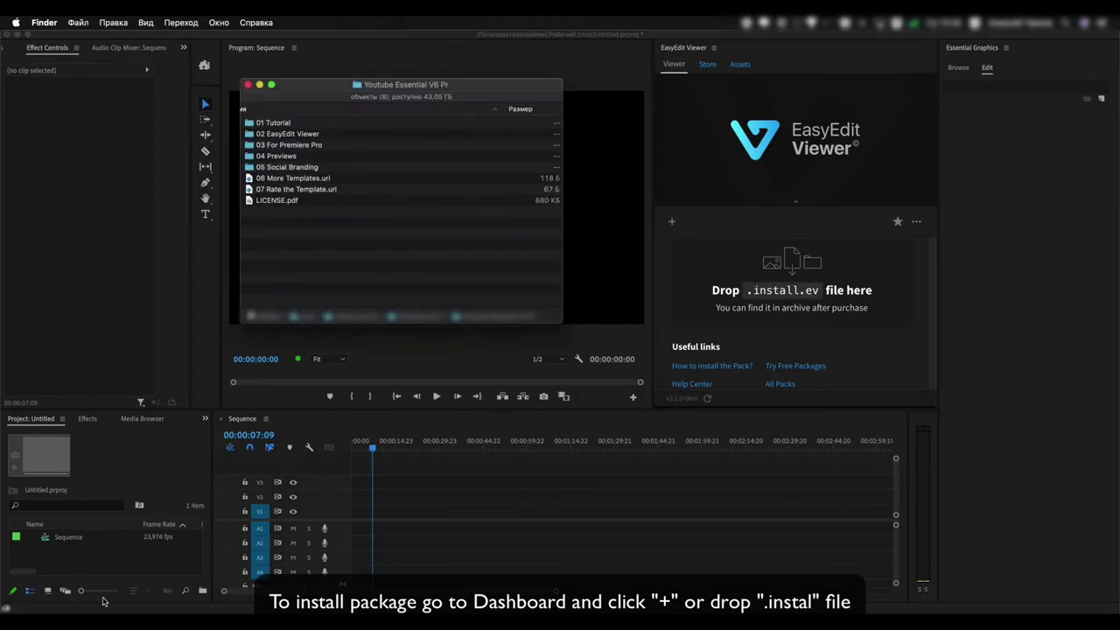
double_click(289, 146)
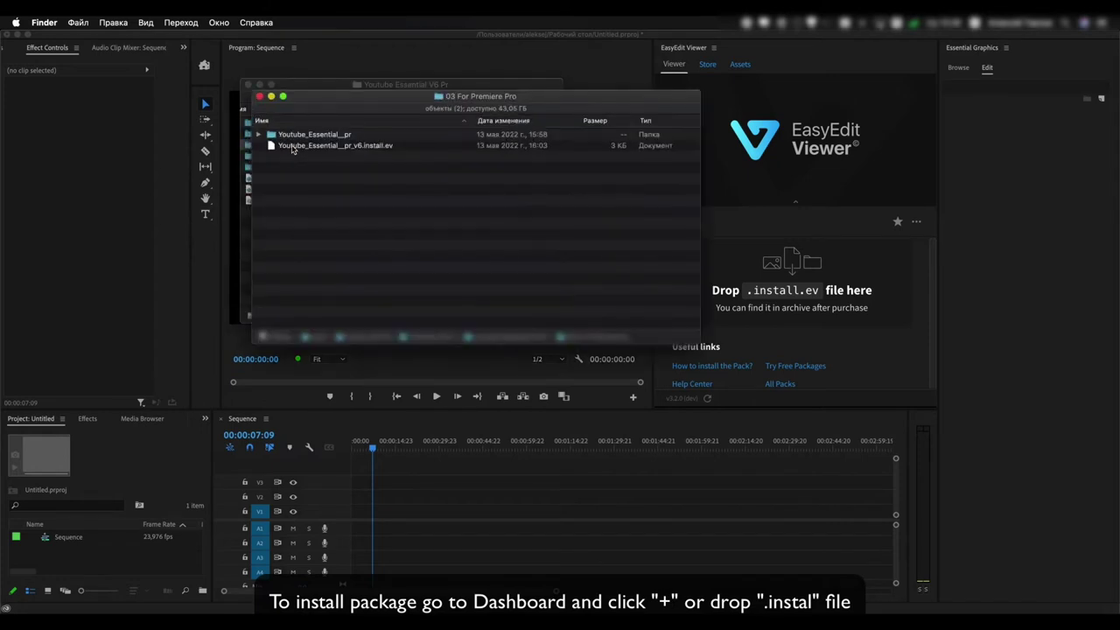
click(298, 147)
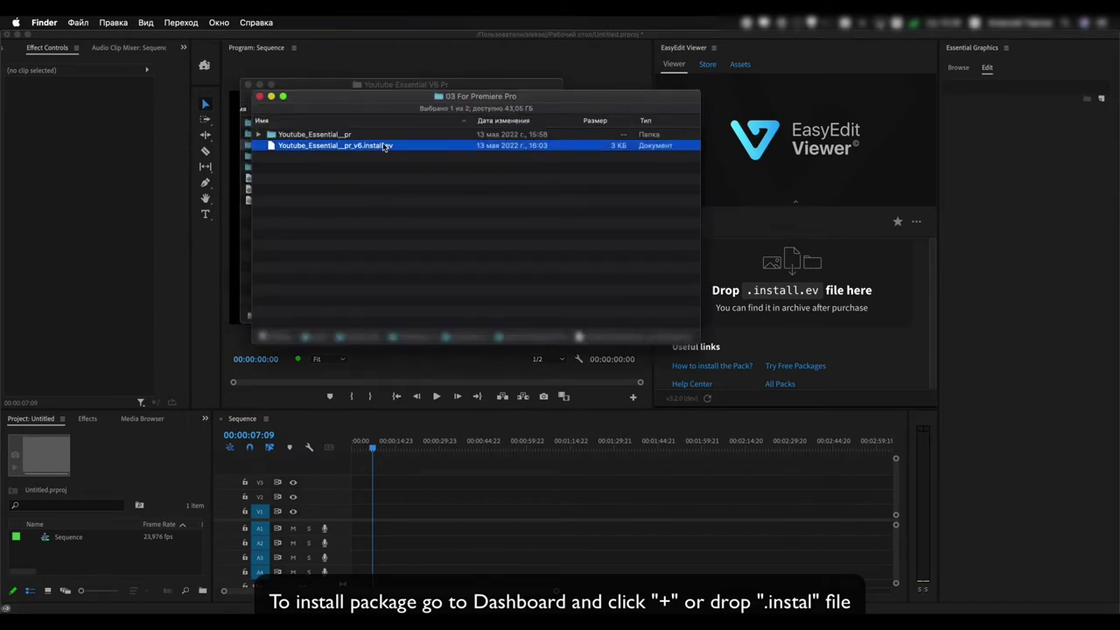
drag(307, 148, 787, 252)
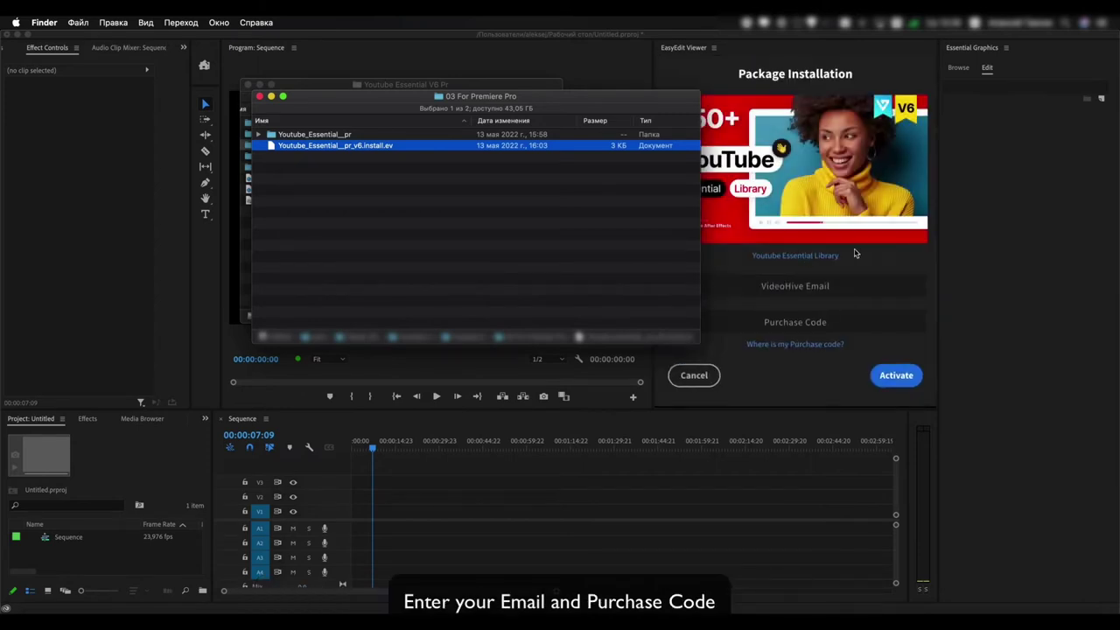
Enter the VideoHive account e-mail and paste the purchase code into the installation form
click(881, 254)
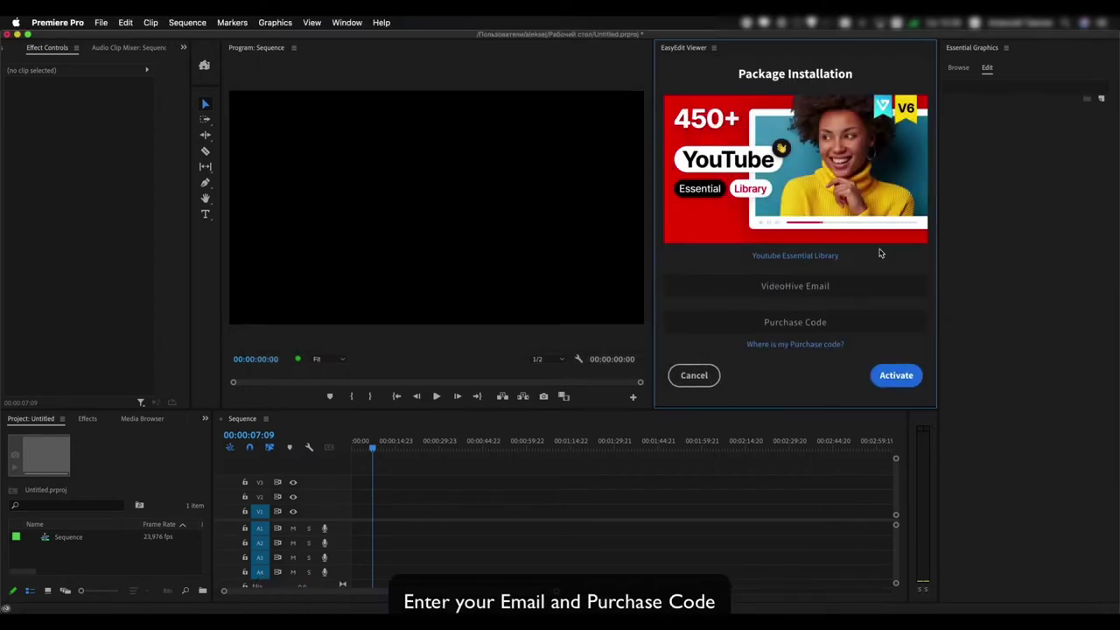
click(812, 290)
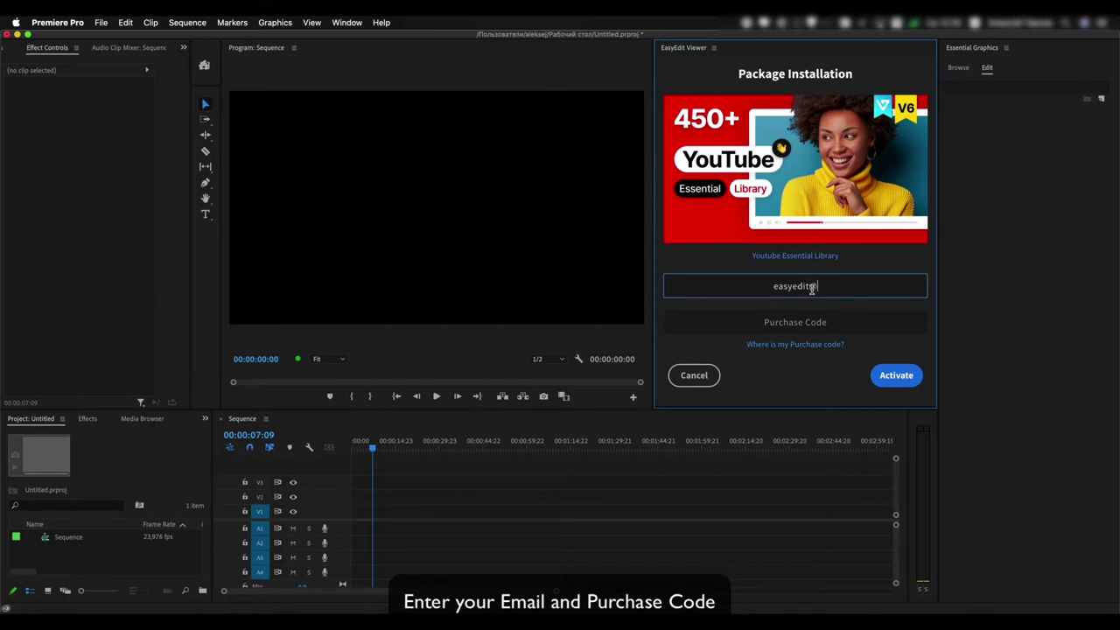
click(809, 320)
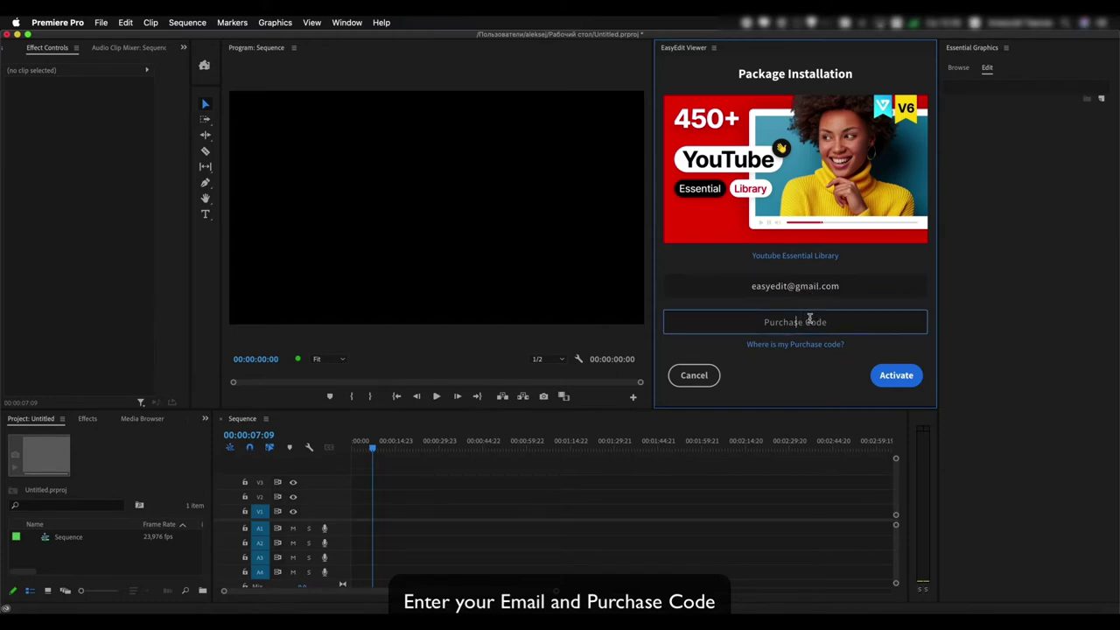
key(super+v)
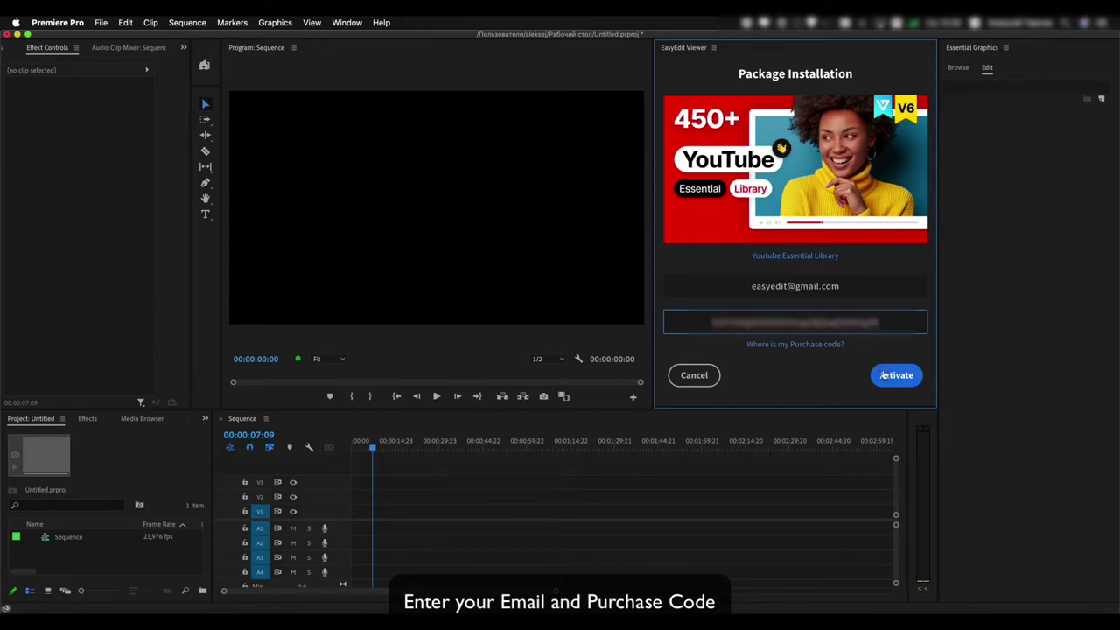
Activate the package and widen the EasyEdit Viewer template panel to three columns
click(885, 377)
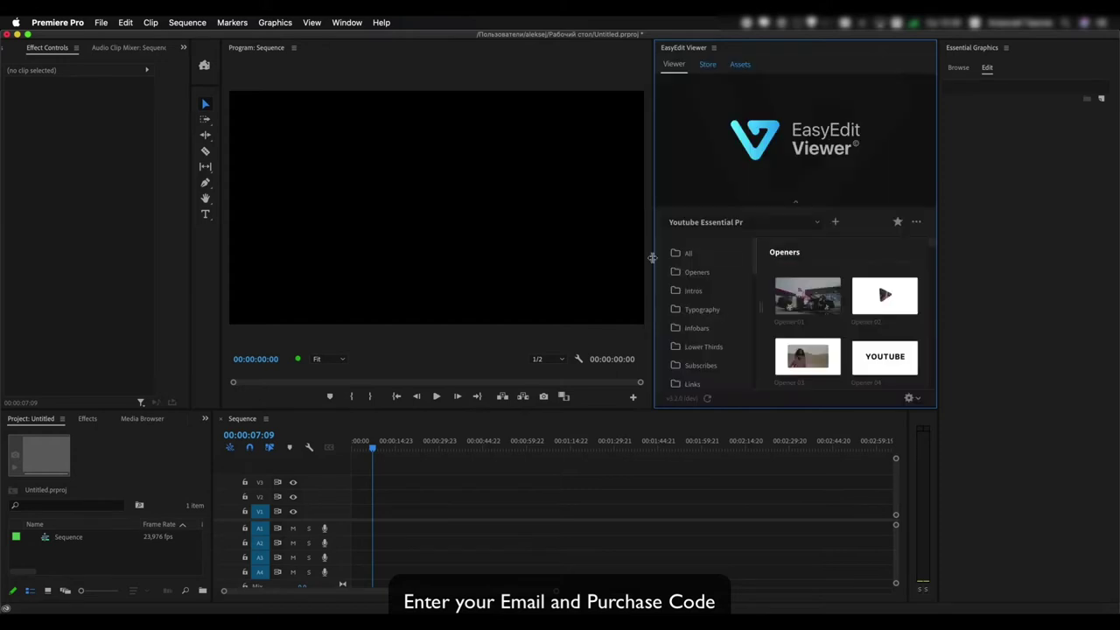
drag(654, 260, 613, 260)
drag(940, 265, 991, 266)
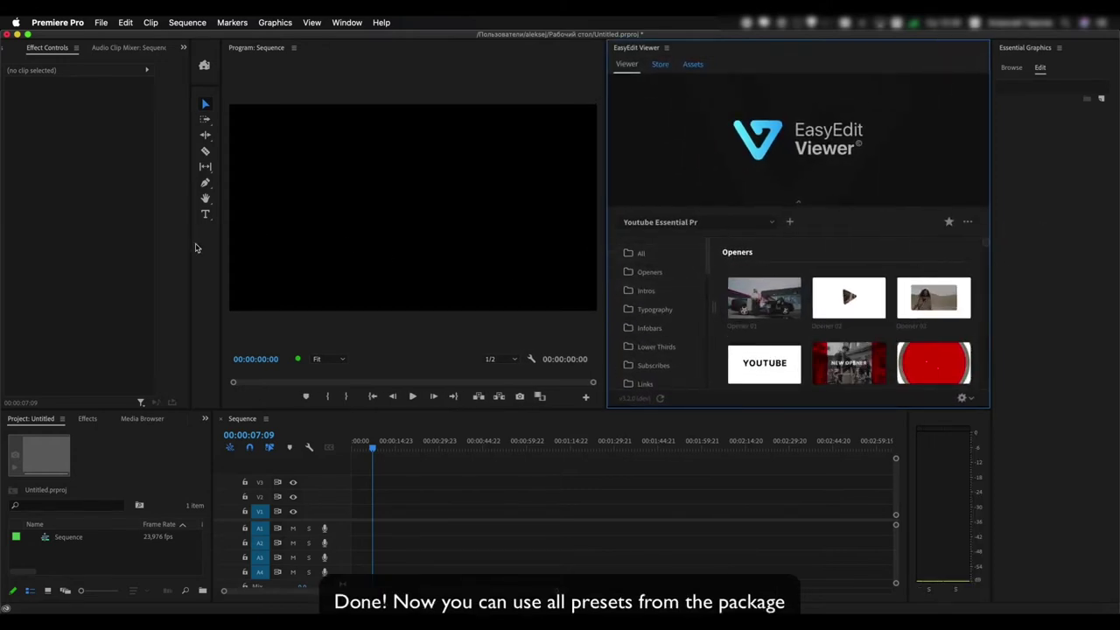
drag(221, 245, 86, 256)
drag(905, 463, 954, 462)
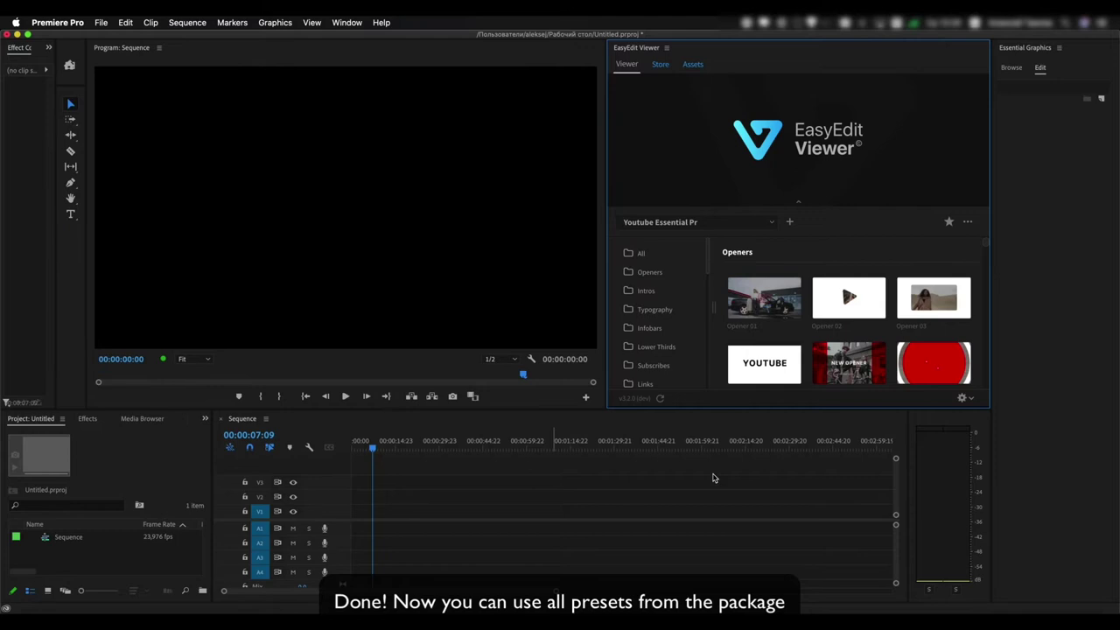
scroll(709, 288, down, 2)
Browse the All and Lower Thirds template categories
click(681, 256)
scroll(714, 274, down, 5)
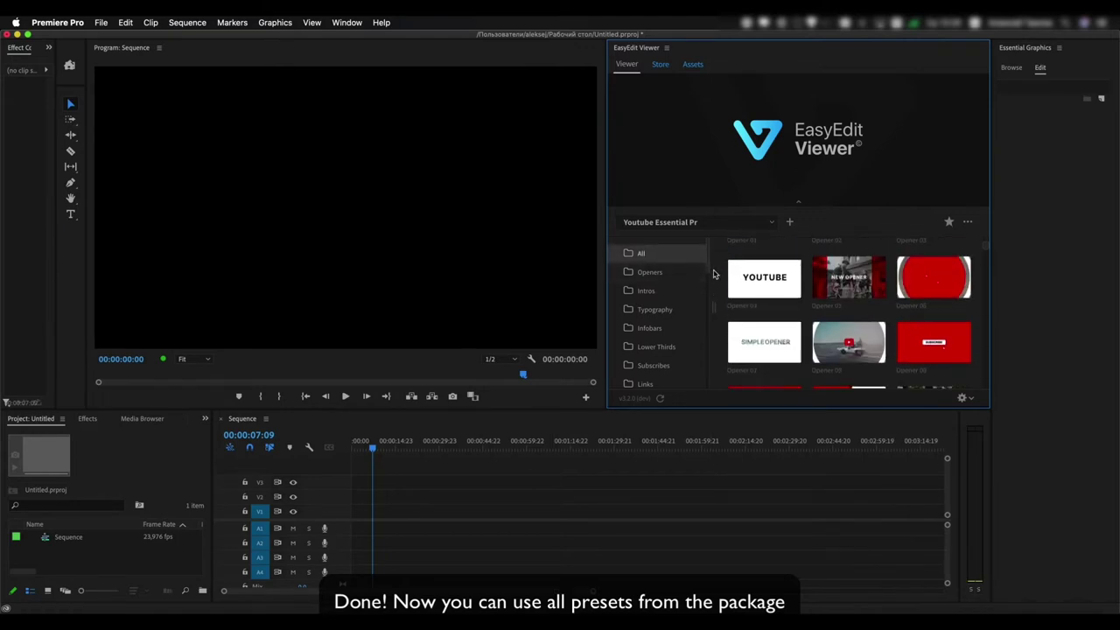
scroll(714, 274, down, 6)
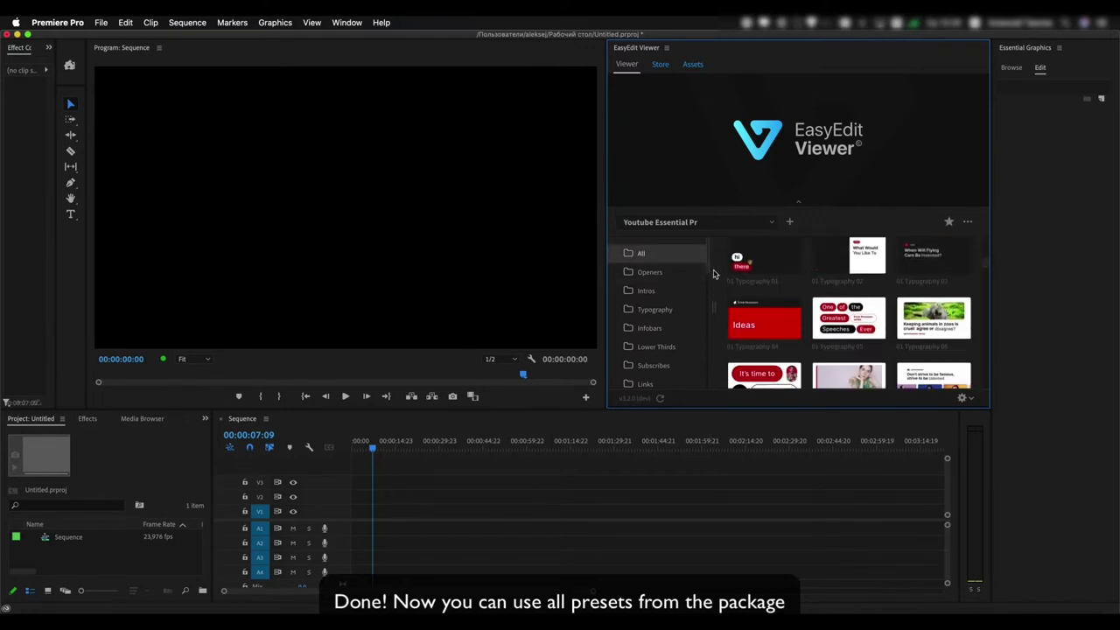
scroll(713, 274, down, 2)
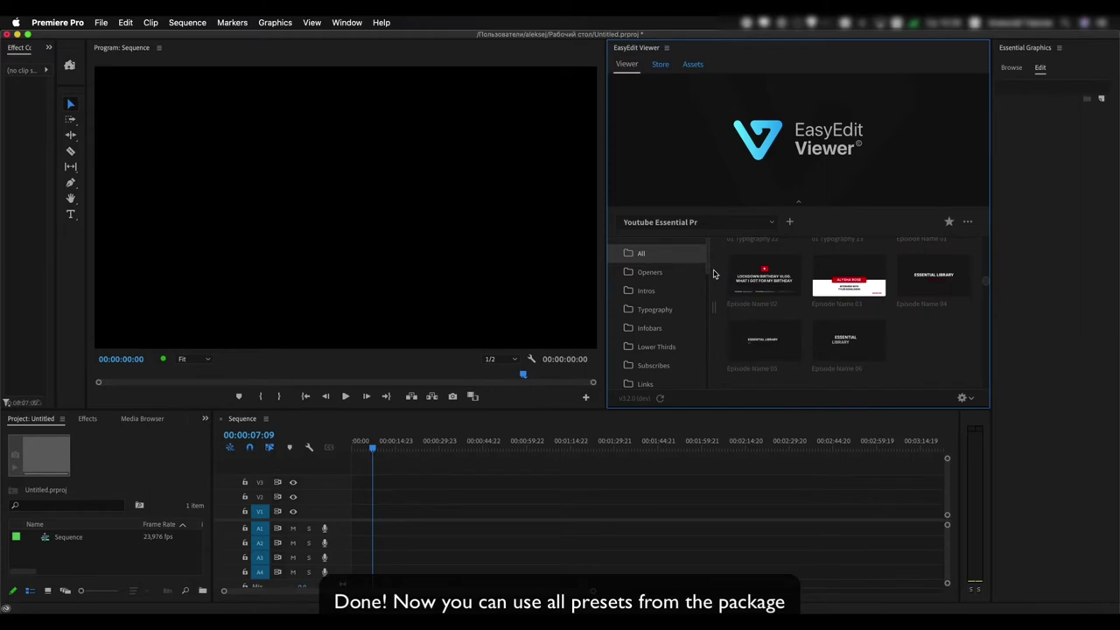
scroll(648, 297, down, 2)
click(655, 301)
mouse_move(790, 312)
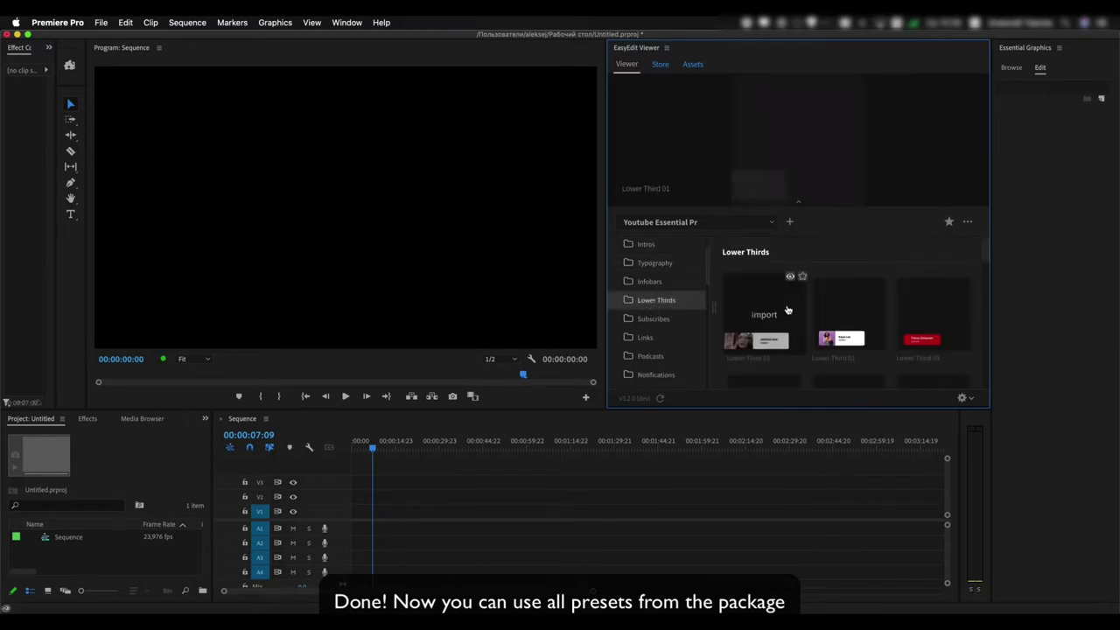
scroll(788, 311, down, 2)
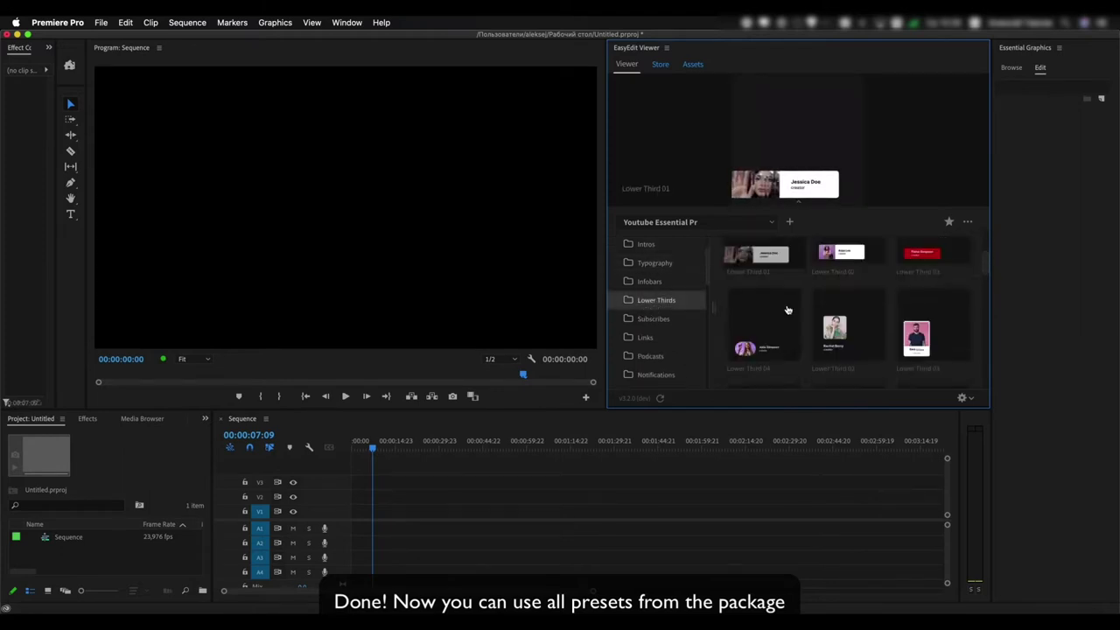
Browse the Subscribes, Links, Podcasts, Notifications, Subtitles, Features and Timelines categories
click(665, 319)
click(663, 339)
click(662, 355)
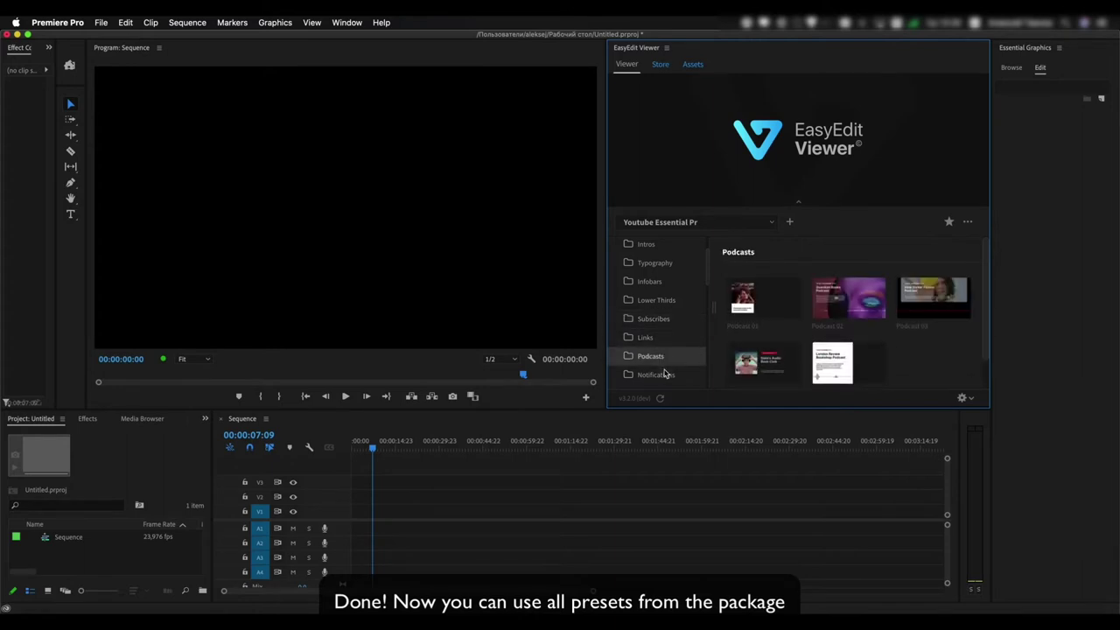
click(665, 375)
scroll(670, 358, down, 3)
click(669, 345)
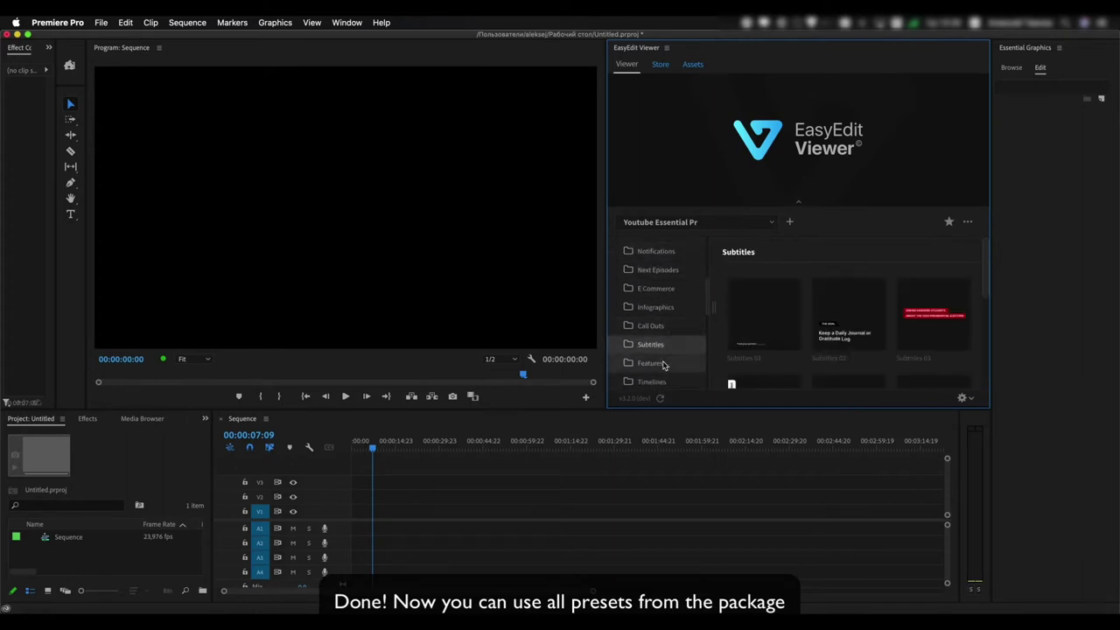
click(665, 362)
scroll(730, 335, down, 2)
click(670, 382)
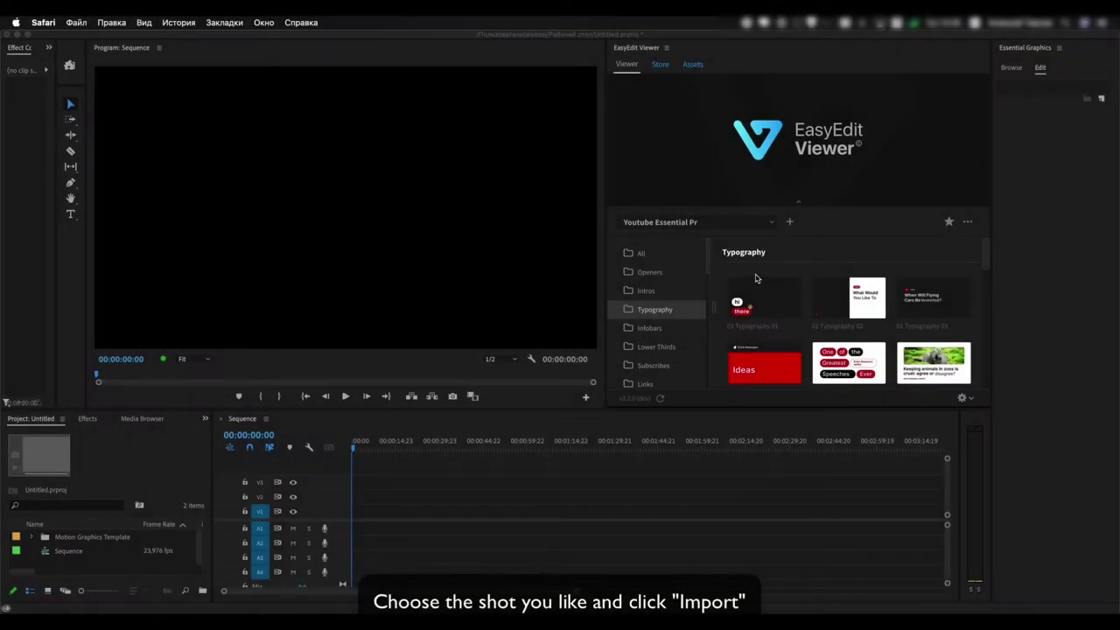
Import the 01 Typography 03 template onto track V1
click(766, 269)
mouse_move(767, 296)
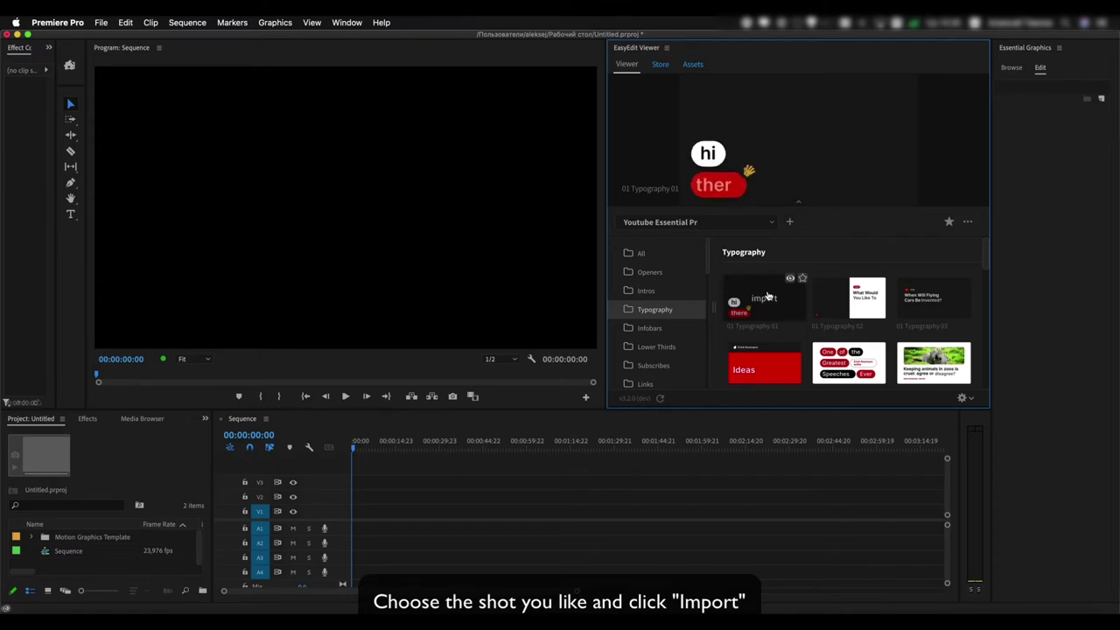
mouse_move(840, 298)
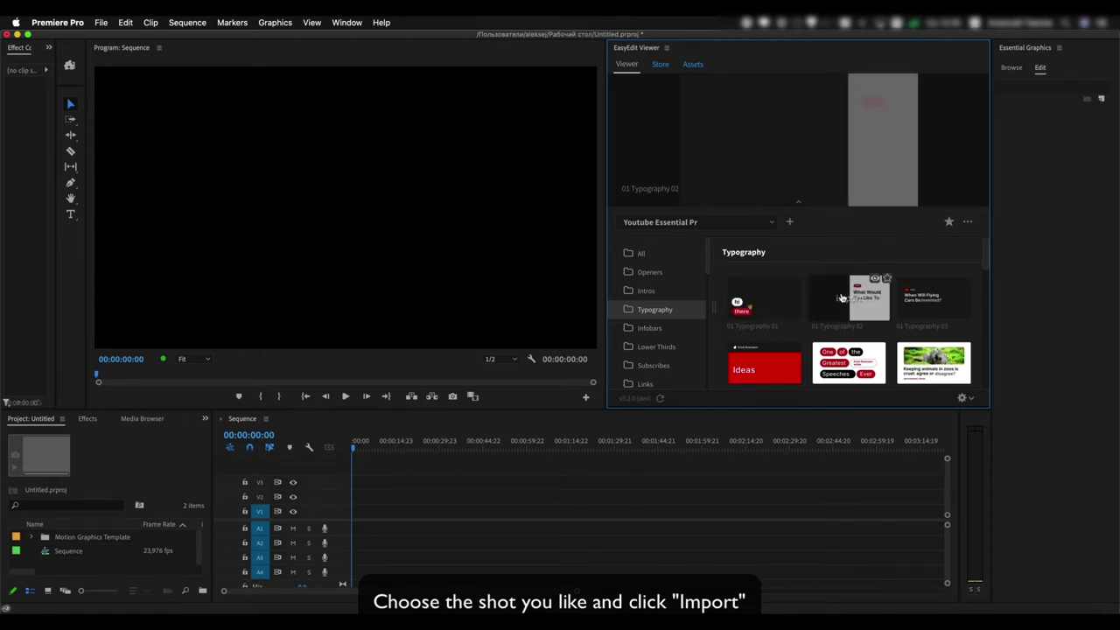
mouse_move(922, 298)
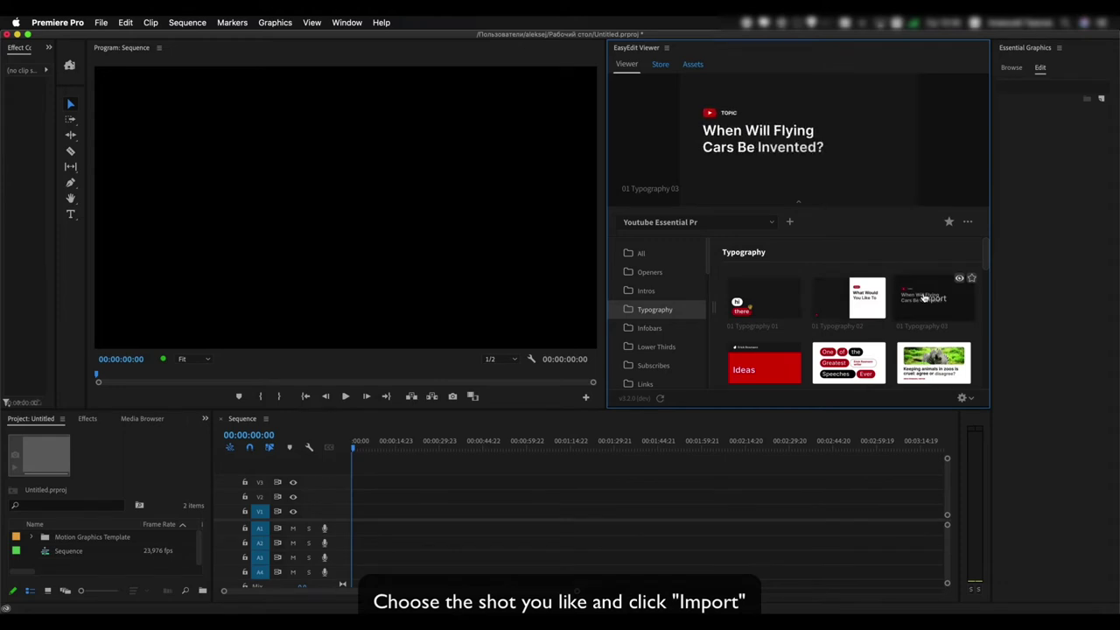
click(924, 298)
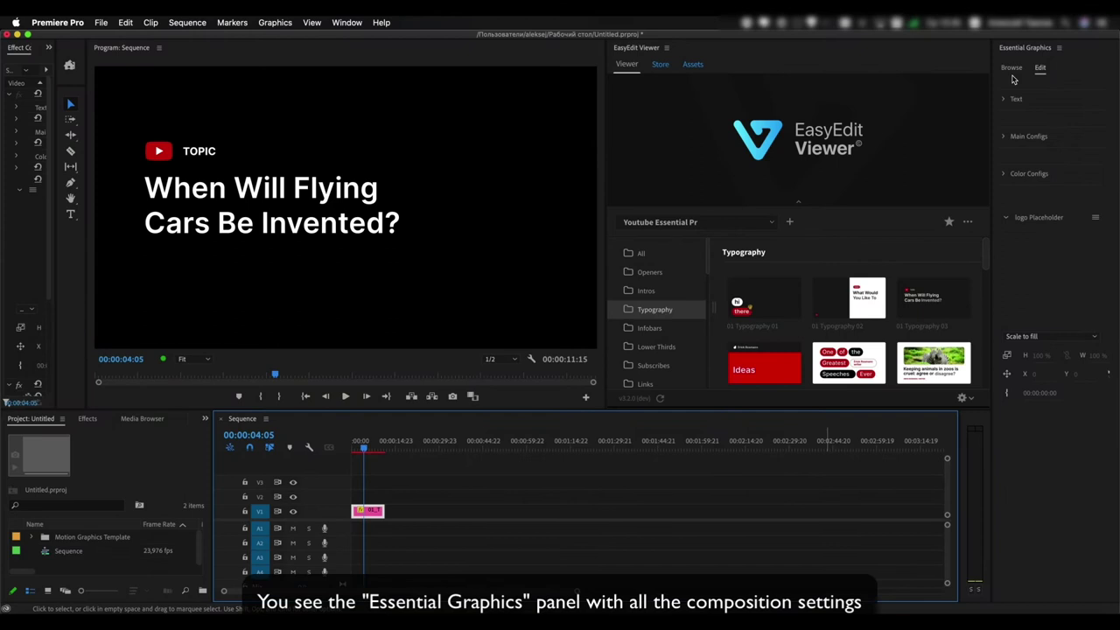
Widen Essential Graphics and expand the template's Text settings
drag(994, 87, 947, 90)
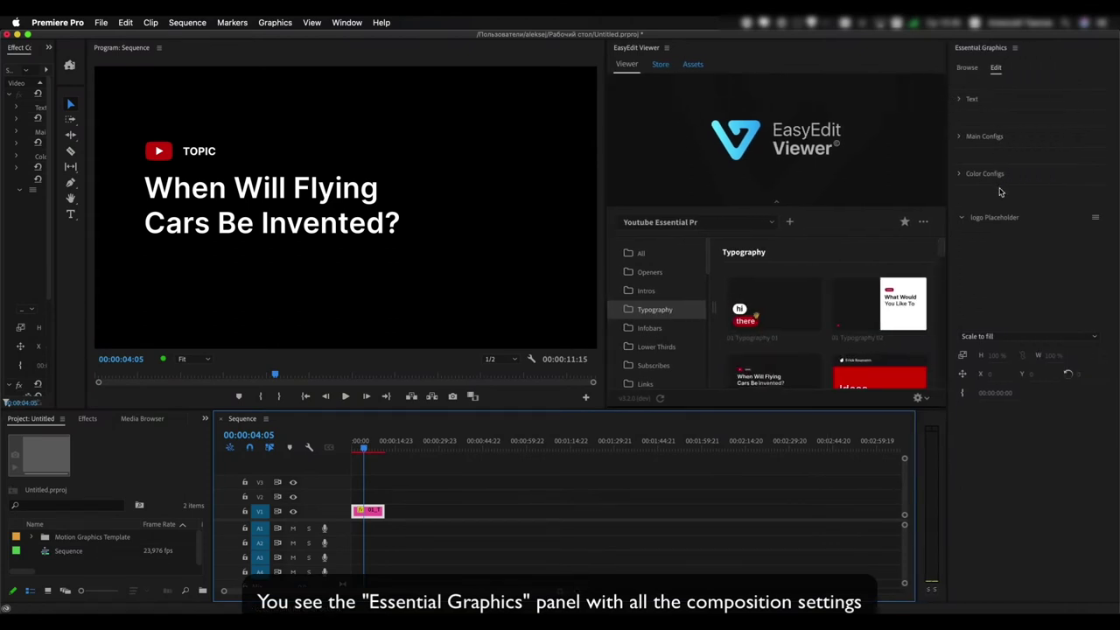
click(959, 102)
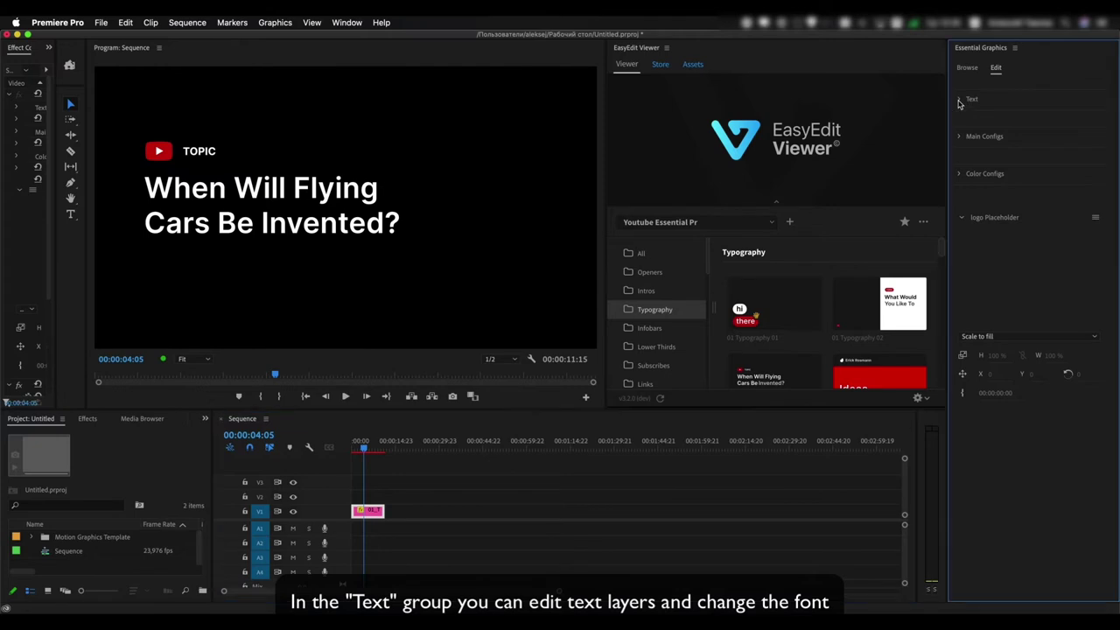
click(959, 102)
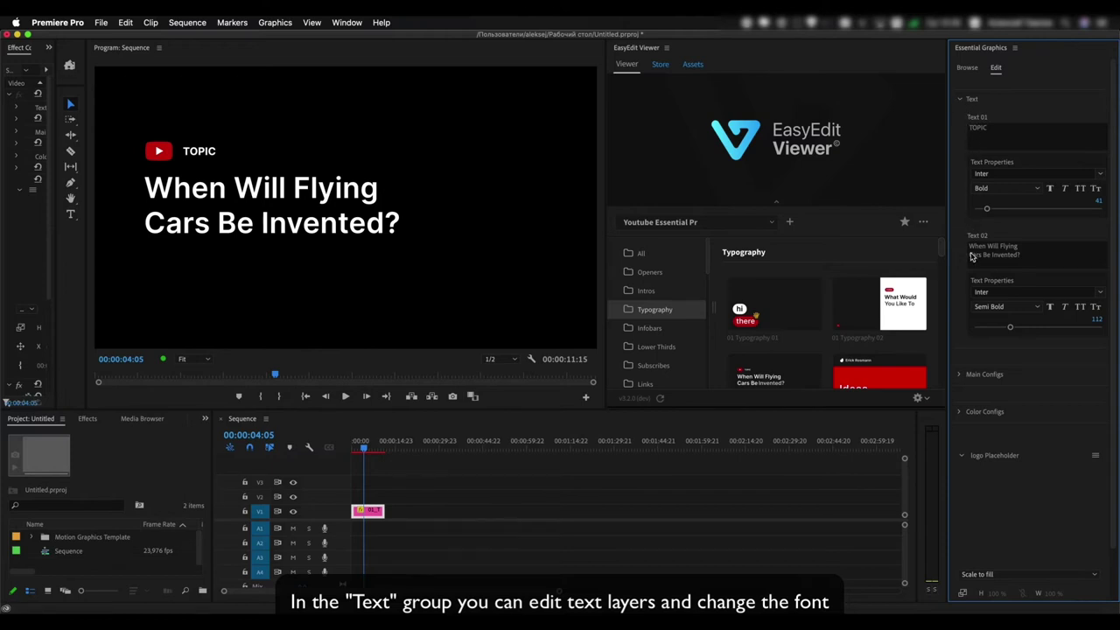
Replace the Text 02 title with 'Are you using the EasyEdit Viewer?'
click(1027, 255)
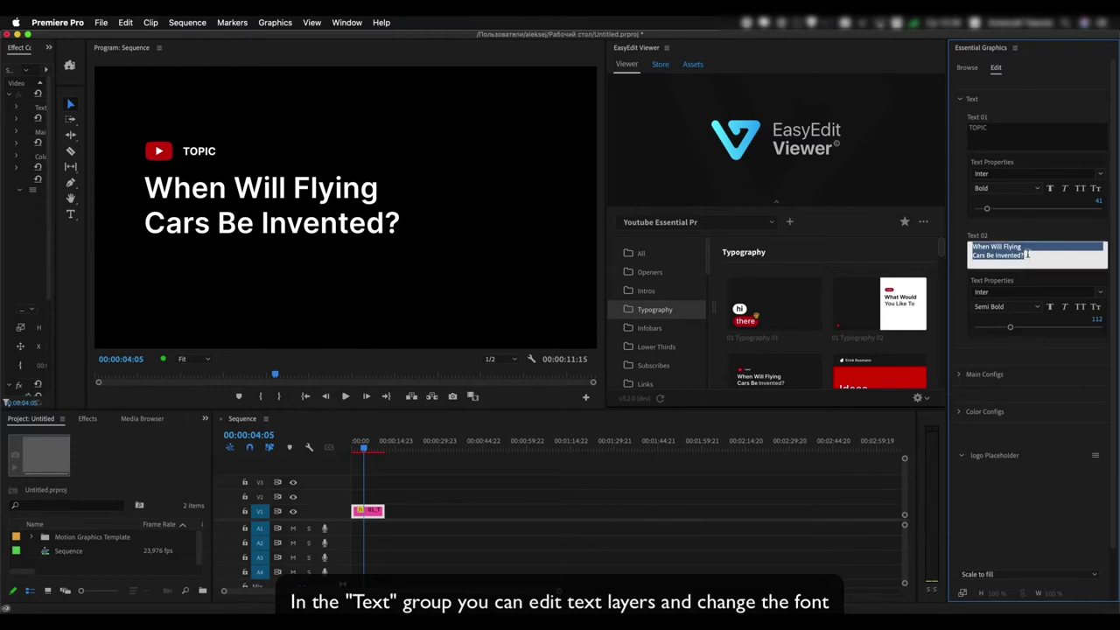
text(Are you u)
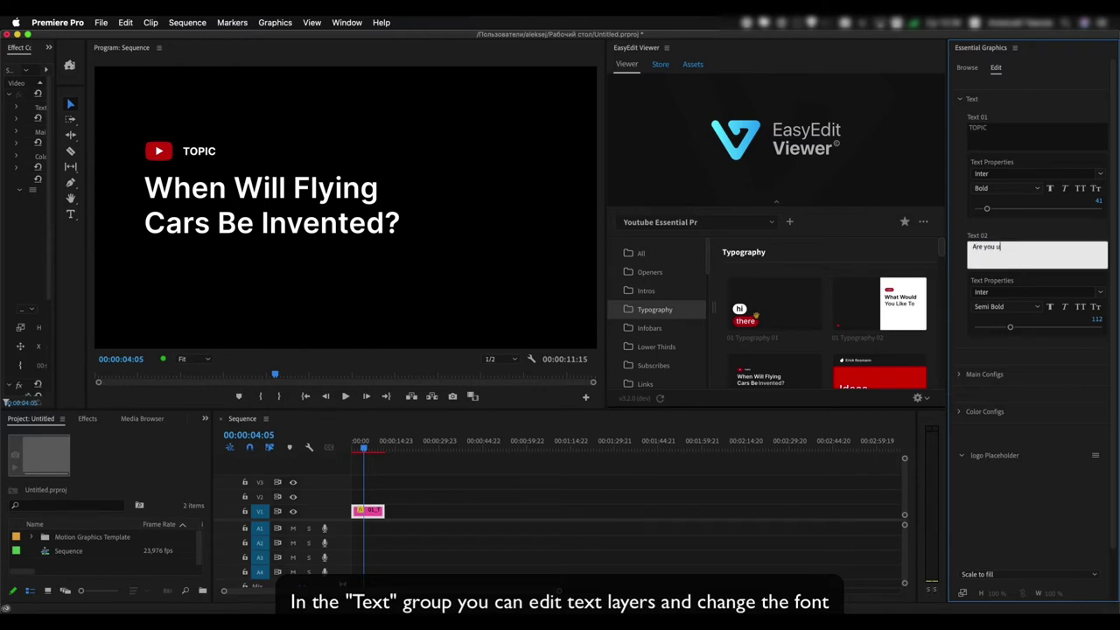
text(sing)
click(963, 310)
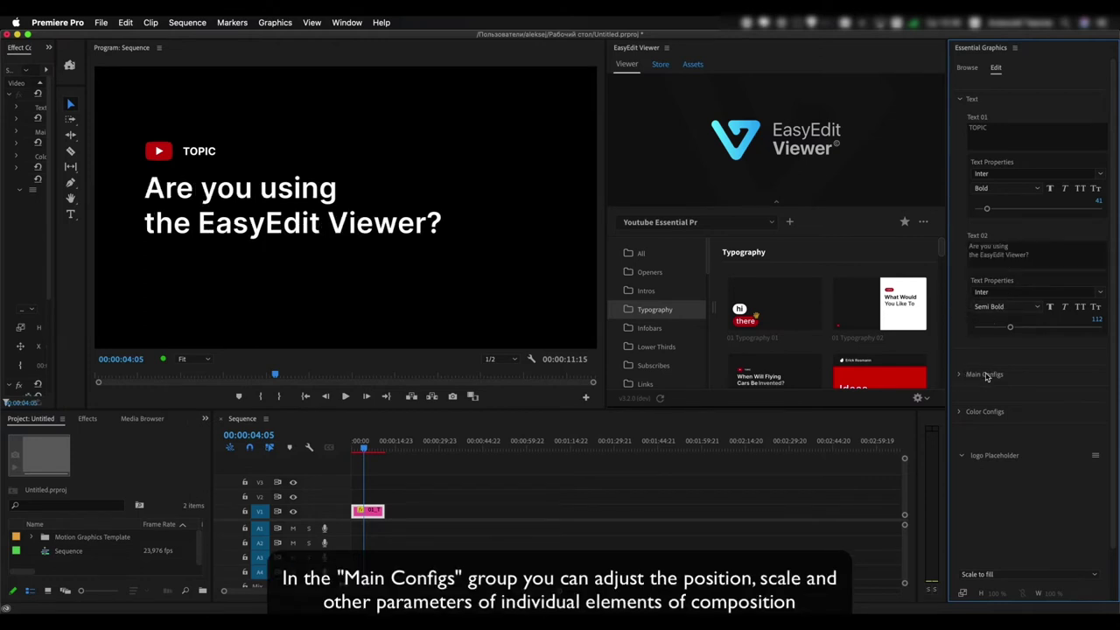
Expand Main Configs and slide the TOPIC label's Position X to the right
click(959, 374)
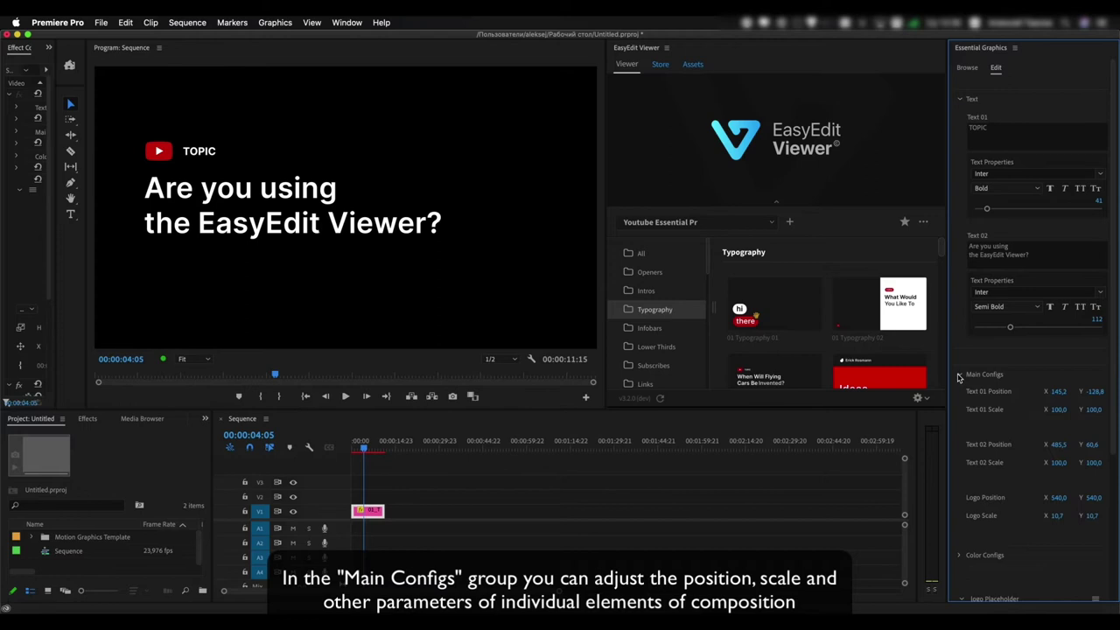
scroll(963, 377, down, 3)
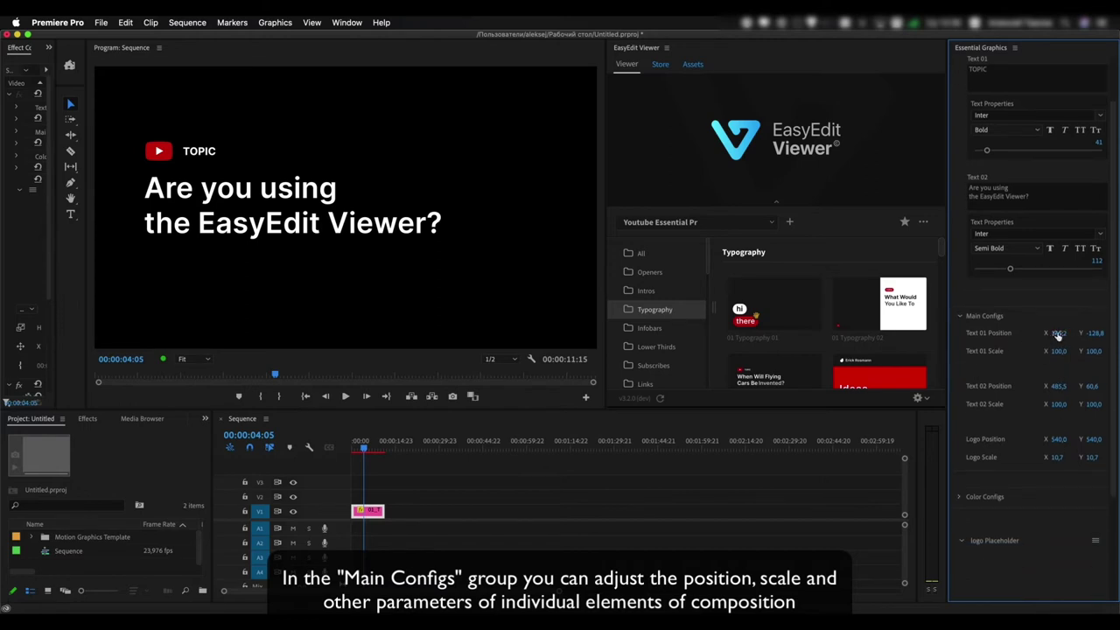
drag(1058, 334, 1063, 440)
Reset Text 02 scale to 100 and expand Color Configs
click(1059, 440)
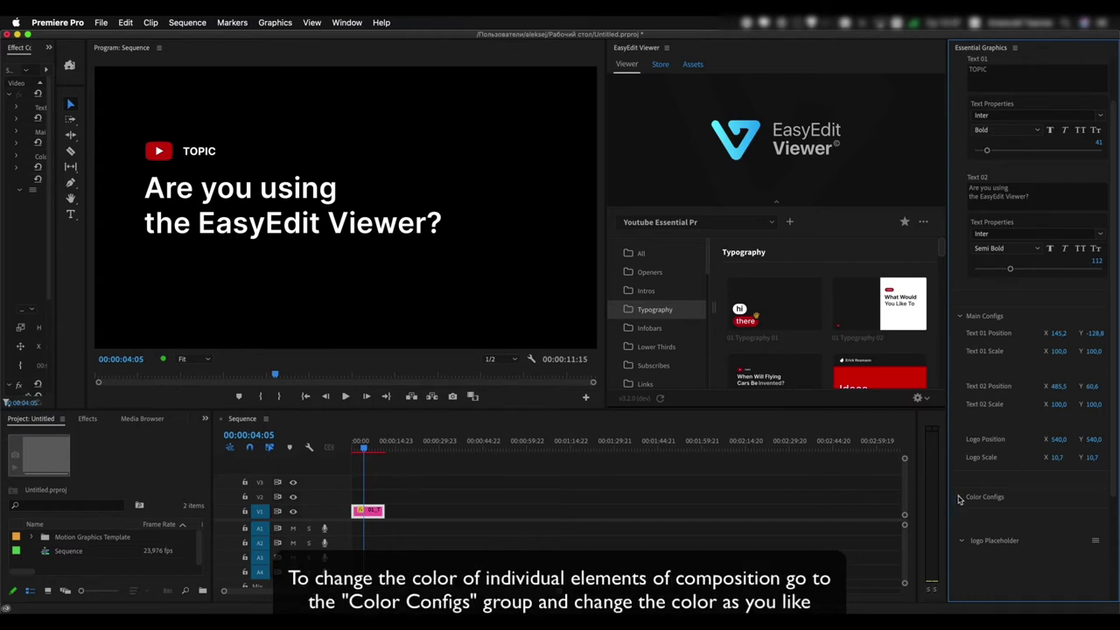
click(960, 498)
scroll(960, 483, down, 3)
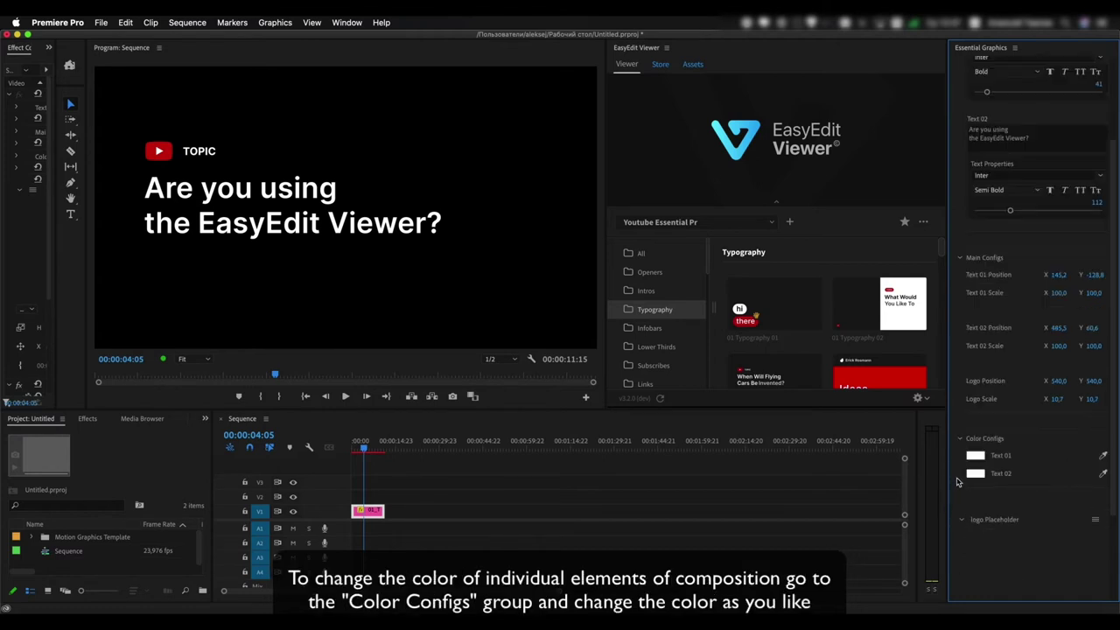
Try red on the Text 01 TOPIC colour, then undo it back to white
click(976, 461)
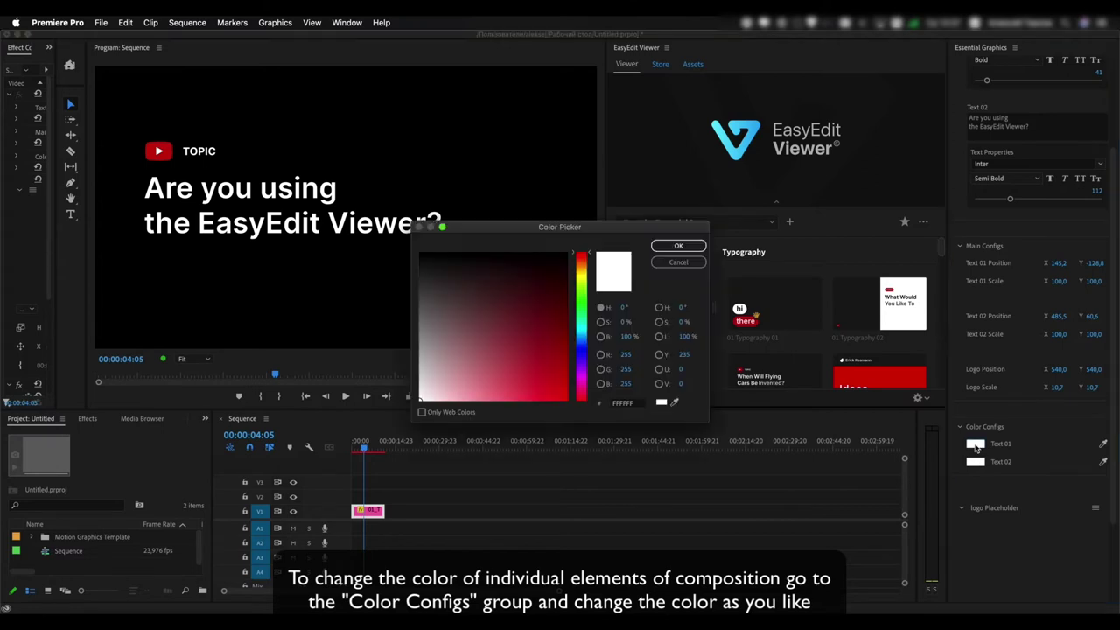
click(568, 361)
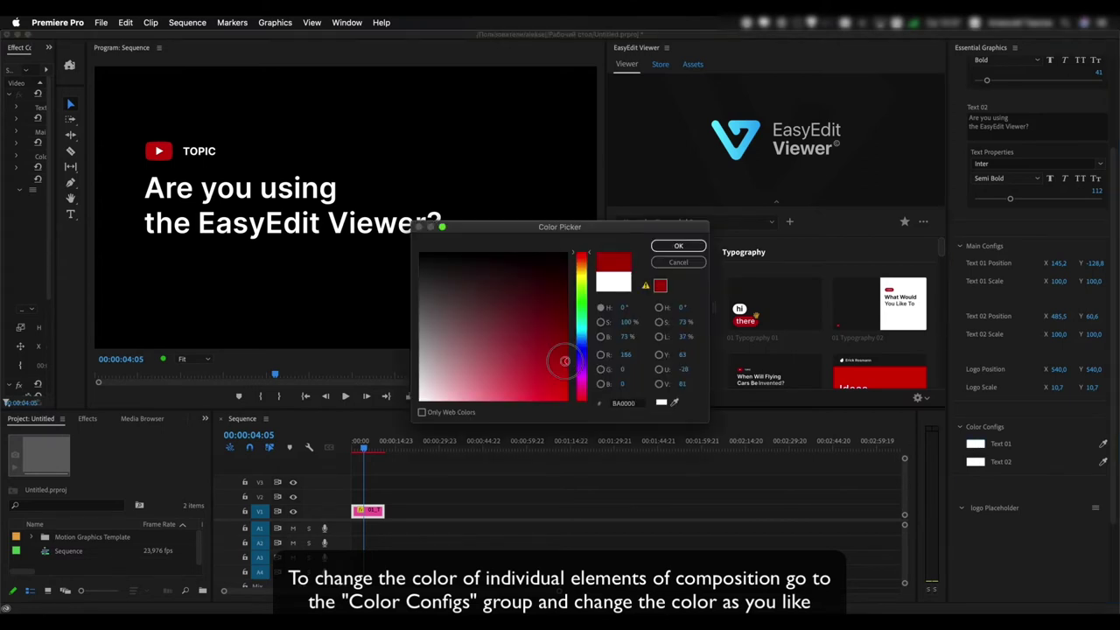
click(667, 247)
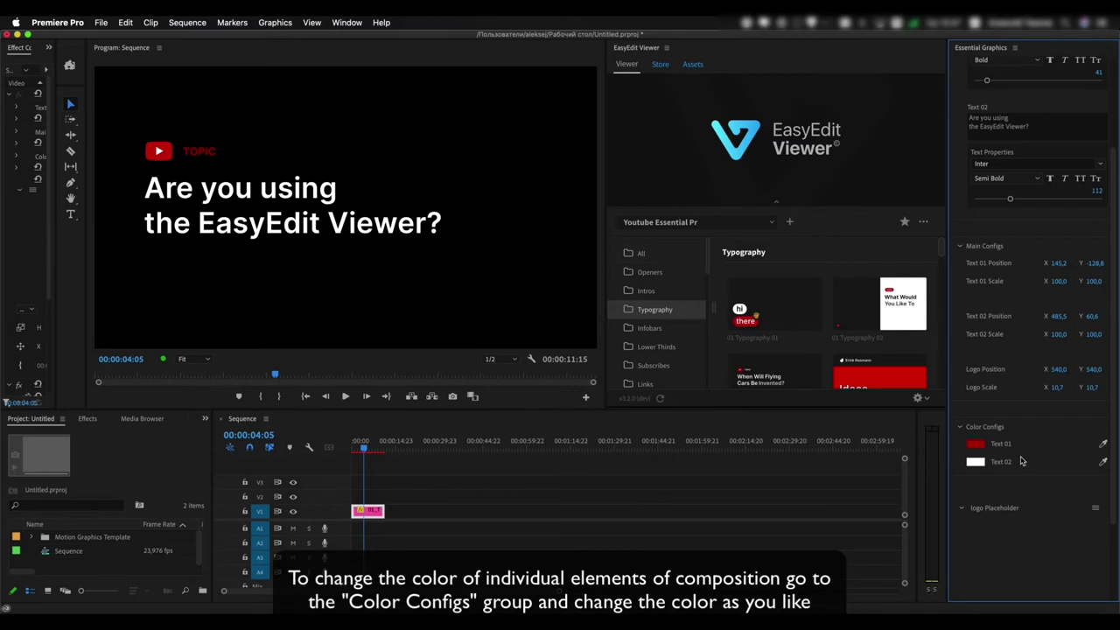
key(super+z)
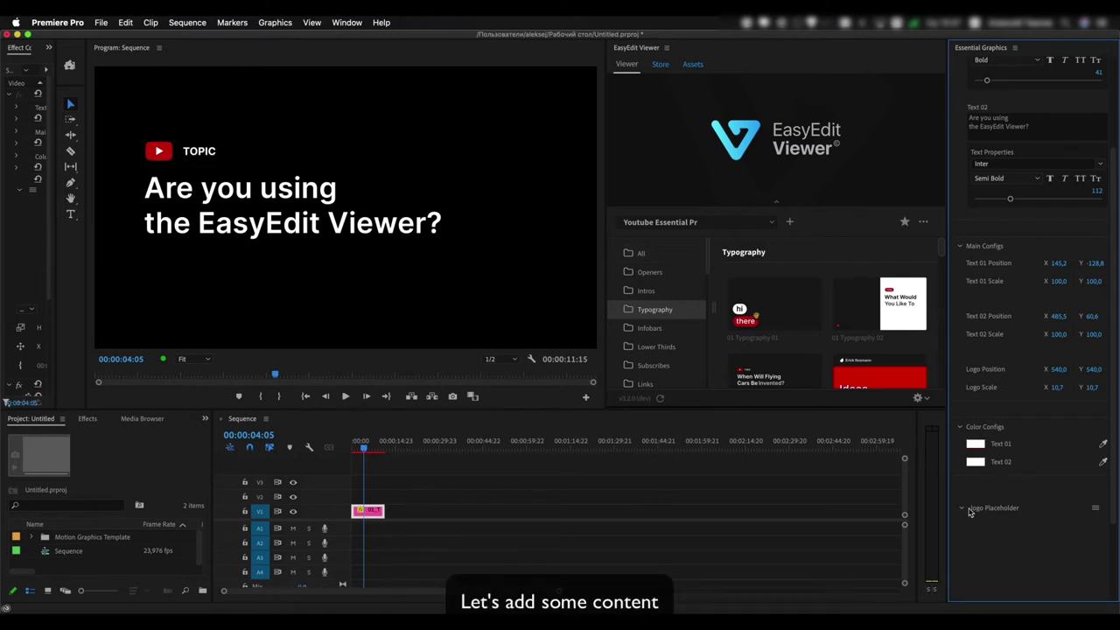
Import EasyEdit_Viewer_logo.png and drop it into the template's logo placeholder
click(986, 509)
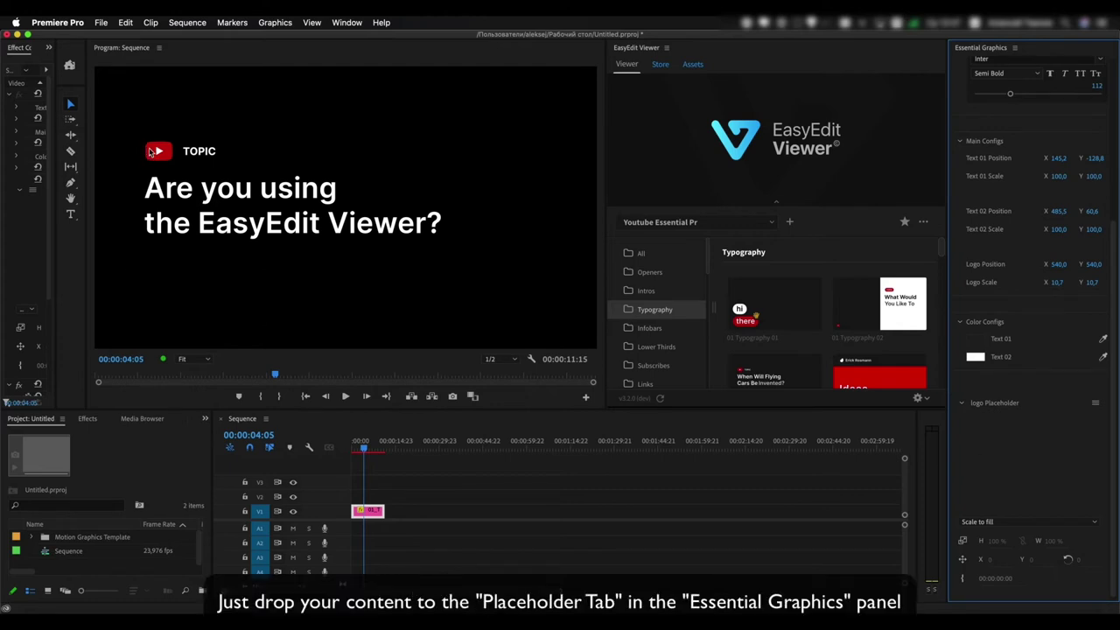
click(37, 602)
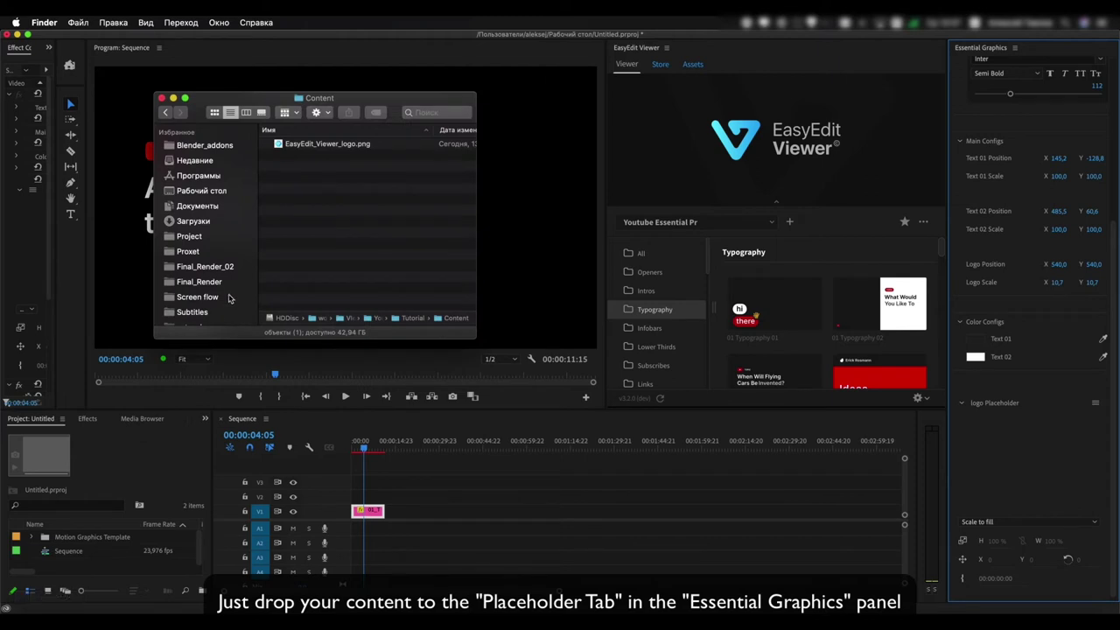
drag(313, 149, 96, 567)
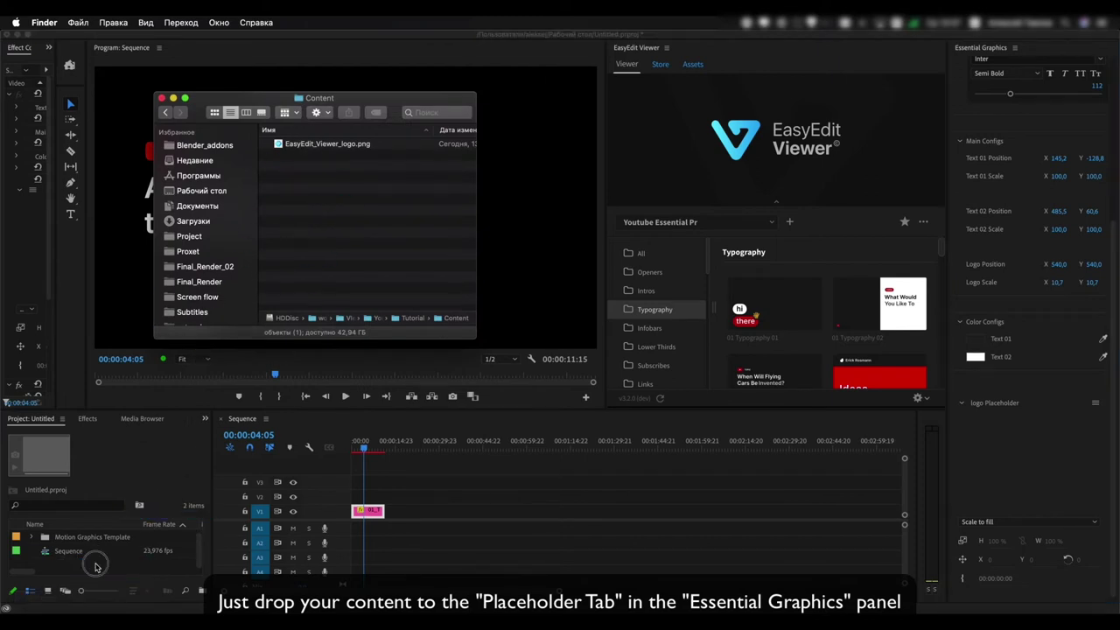
drag(113, 543, 1014, 471)
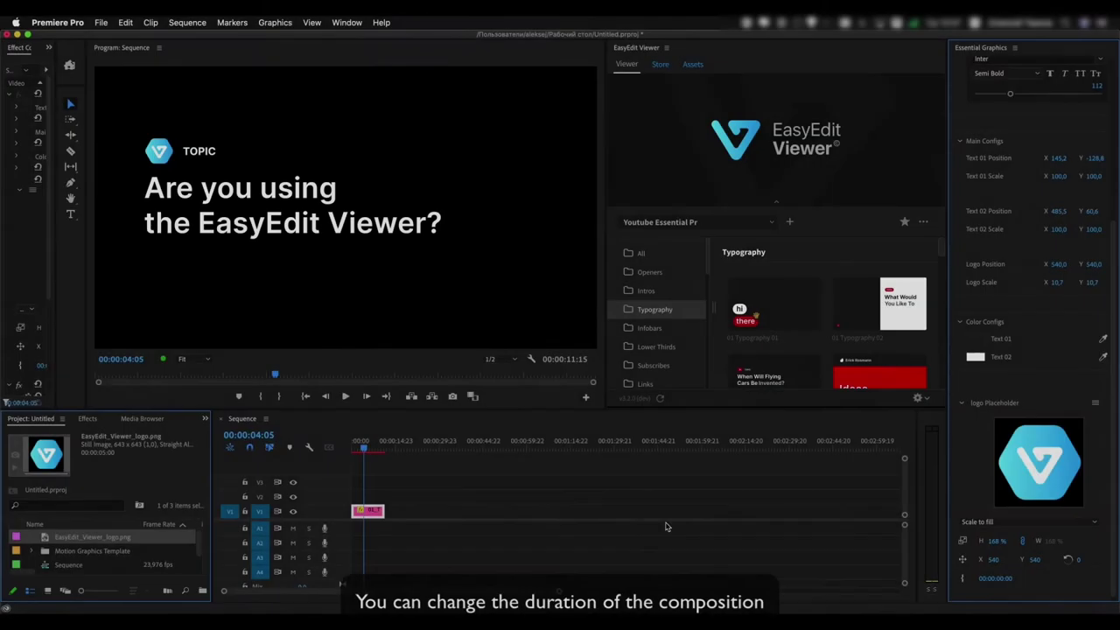
Zoom into the timeline, select the title clip and move the playhead near the start
click(407, 511)
key(=)
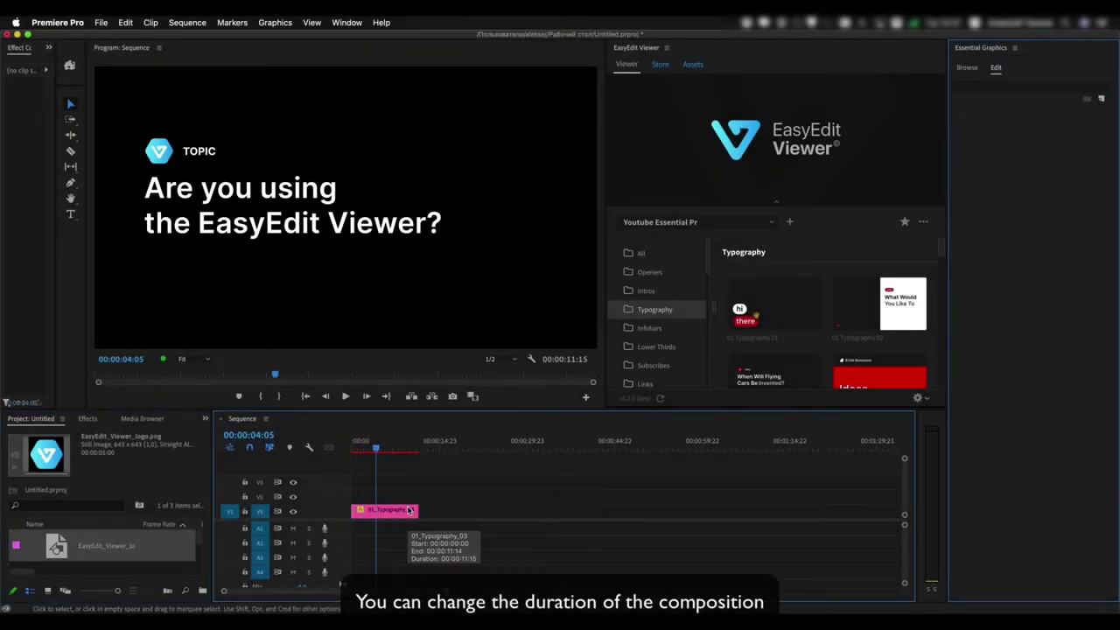
key(=)
click(408, 510)
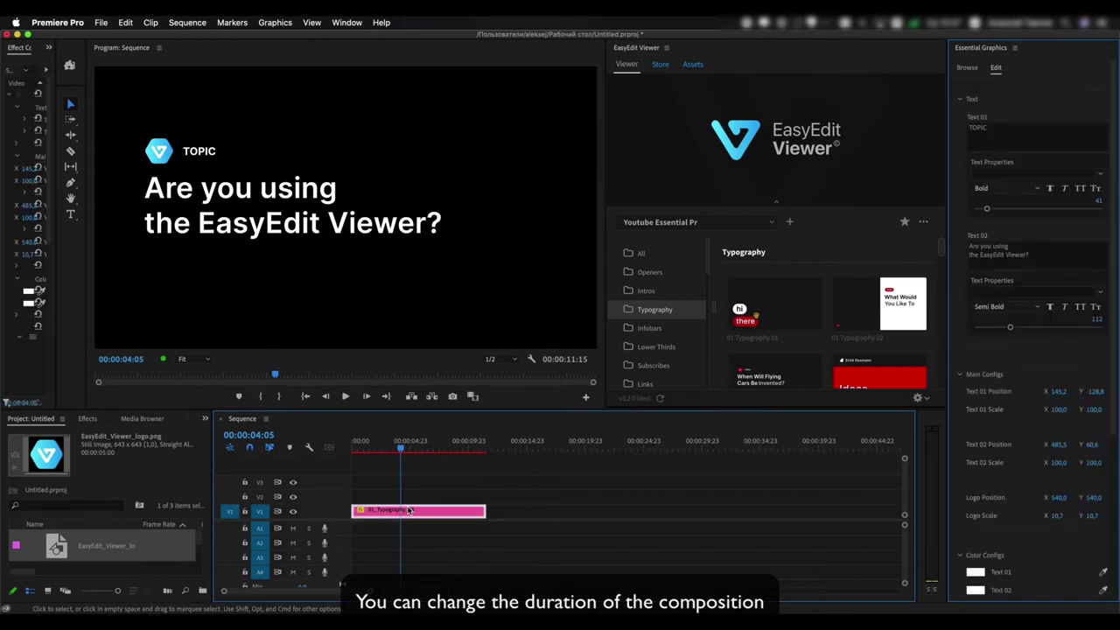
drag(399, 446, 428, 461)
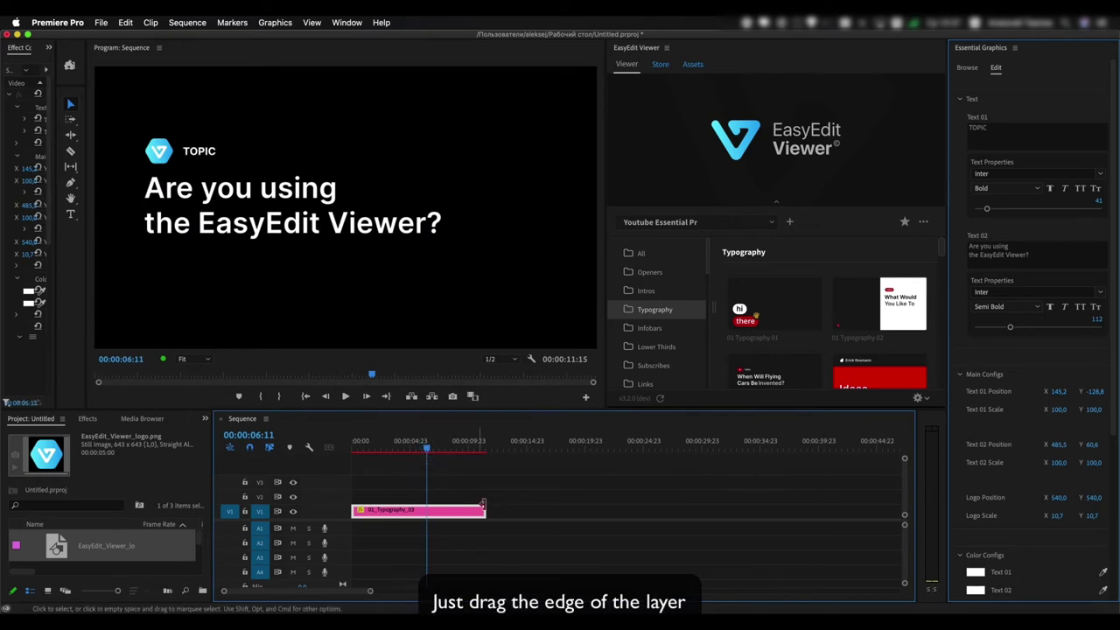
Drag the title clip's end, finally trimming it shorter while scrubbing to check
drag(485, 510, 641, 510)
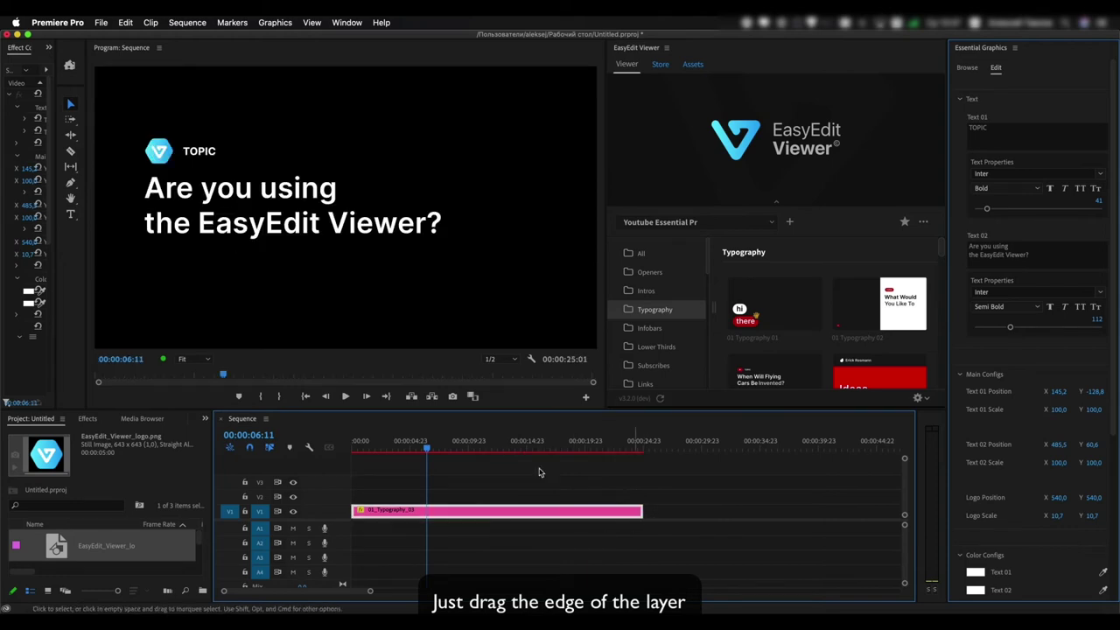
drag(428, 449, 618, 456)
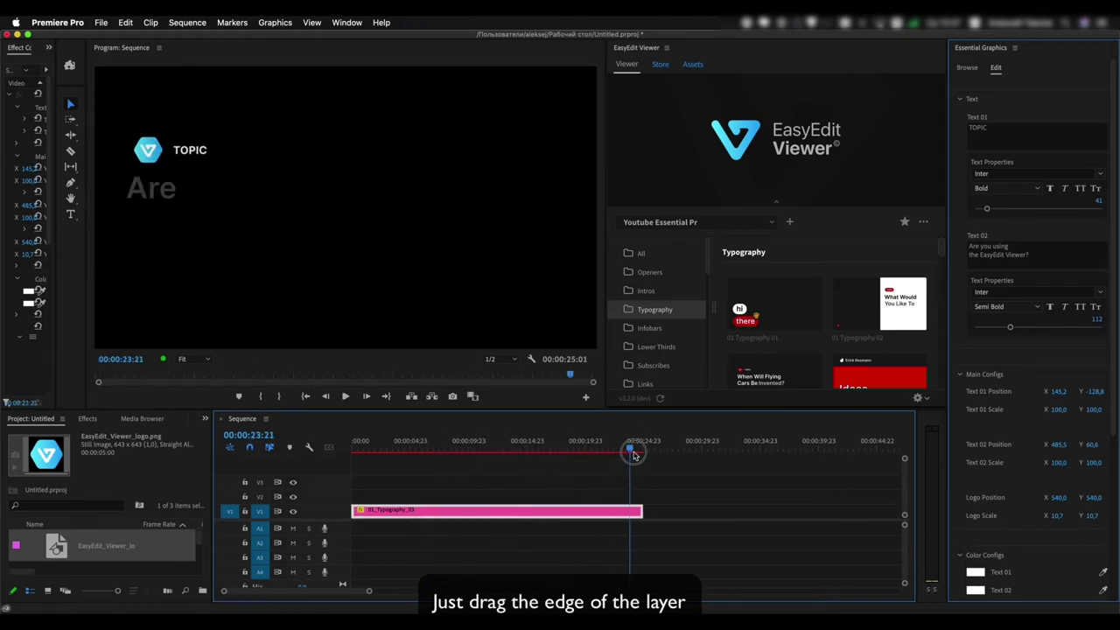
drag(634, 455, 575, 451)
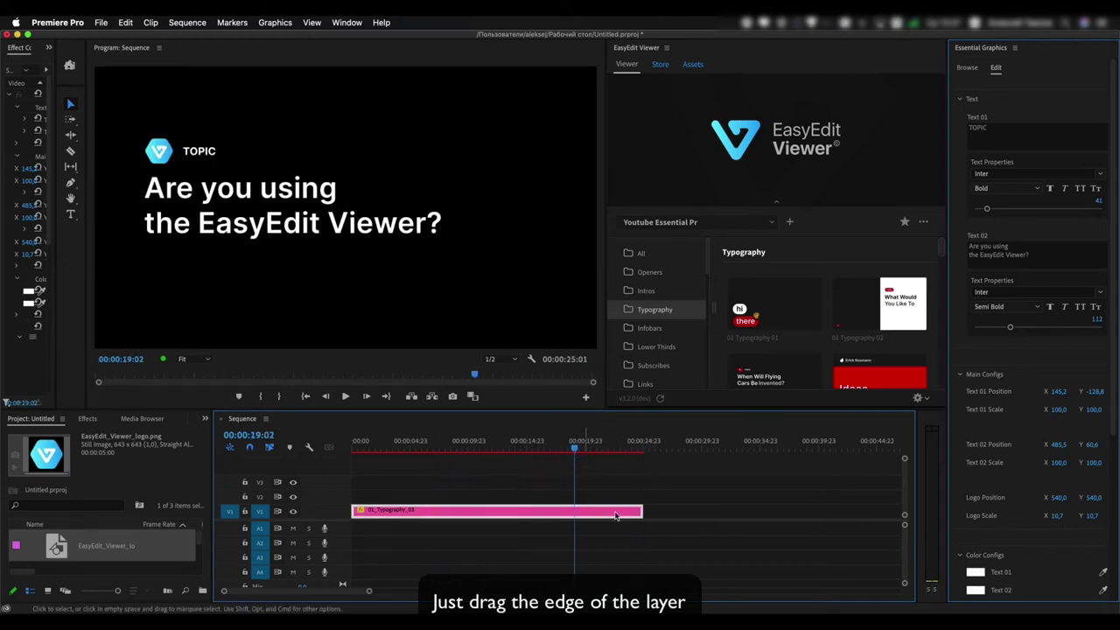
drag(642, 512, 596, 512)
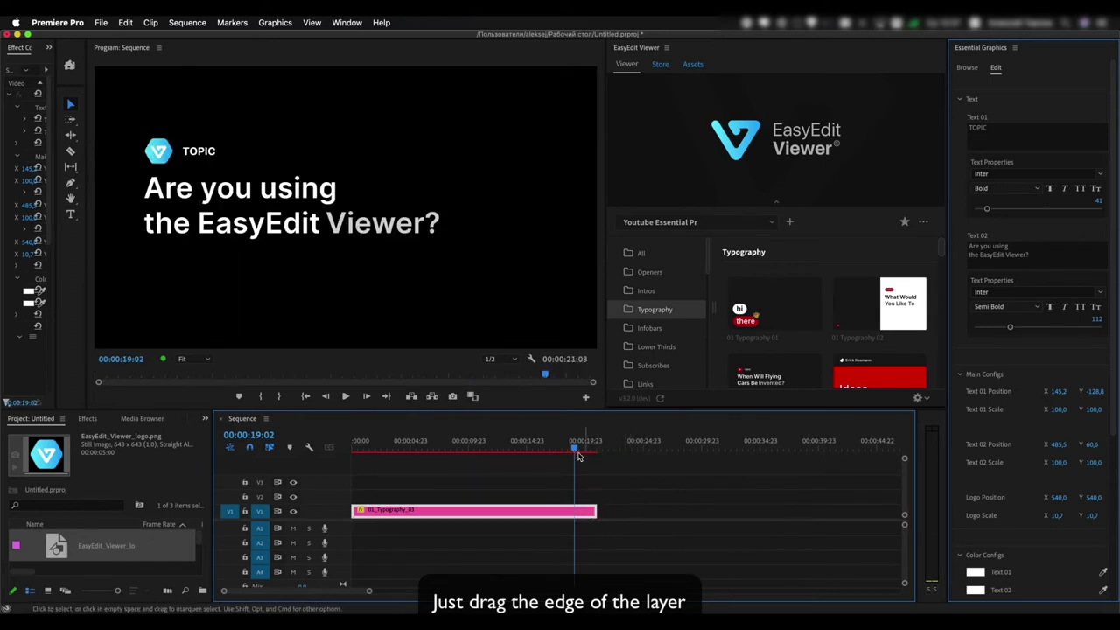
drag(578, 455, 475, 453)
drag(596, 512, 503, 510)
drag(475, 450, 447, 448)
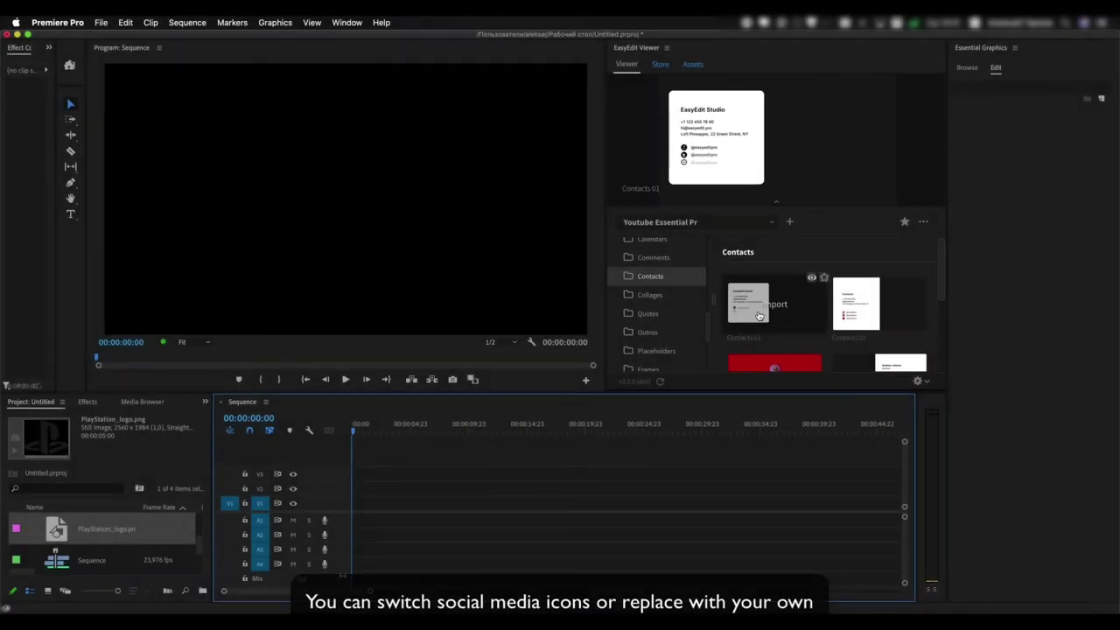
Add the Contacts 01 card and set its three Social Media Icons to 26, 12 and 8
click(759, 316)
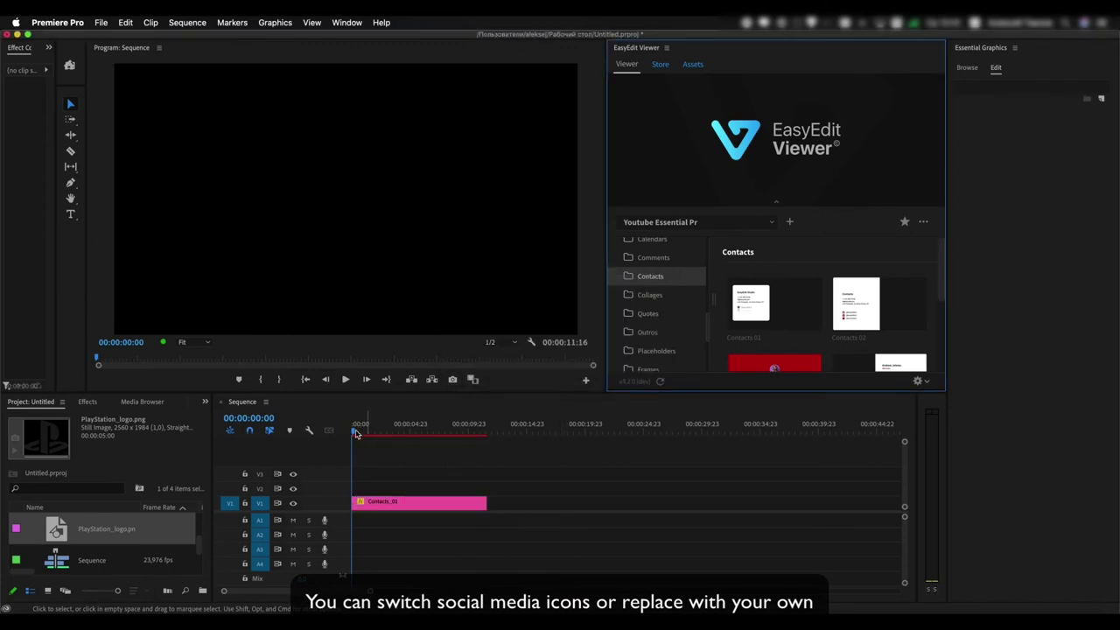
drag(356, 429, 399, 435)
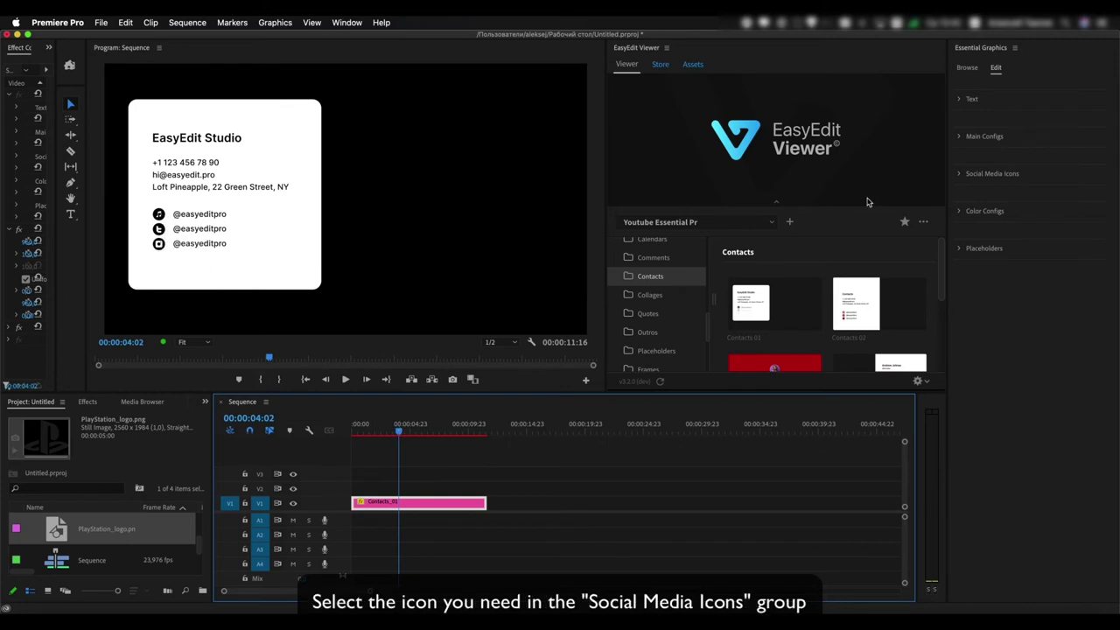
click(960, 175)
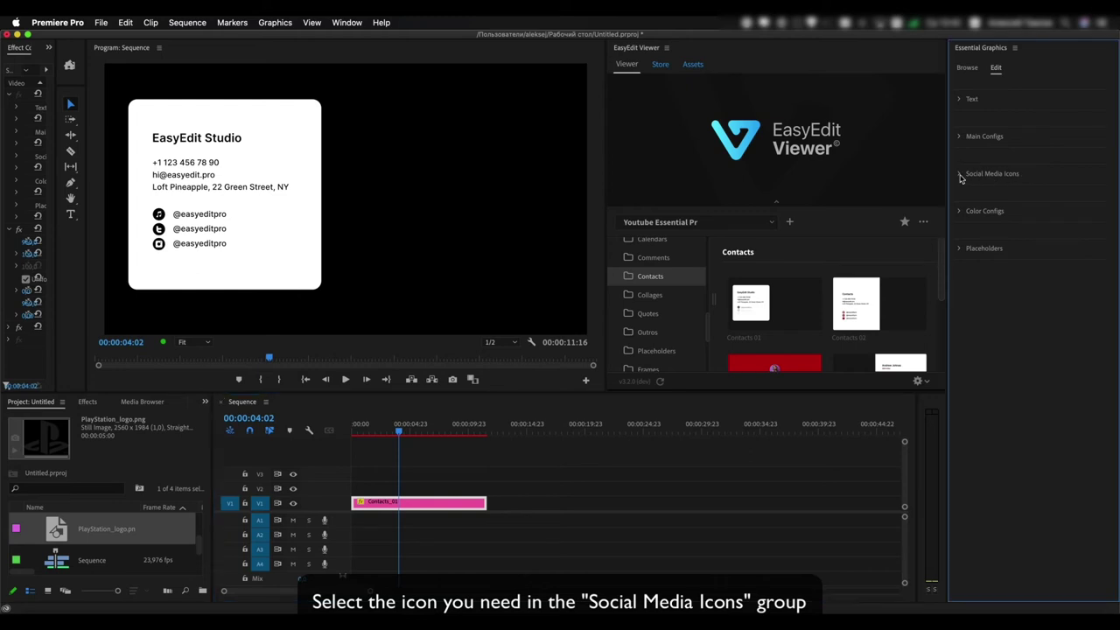
click(960, 176)
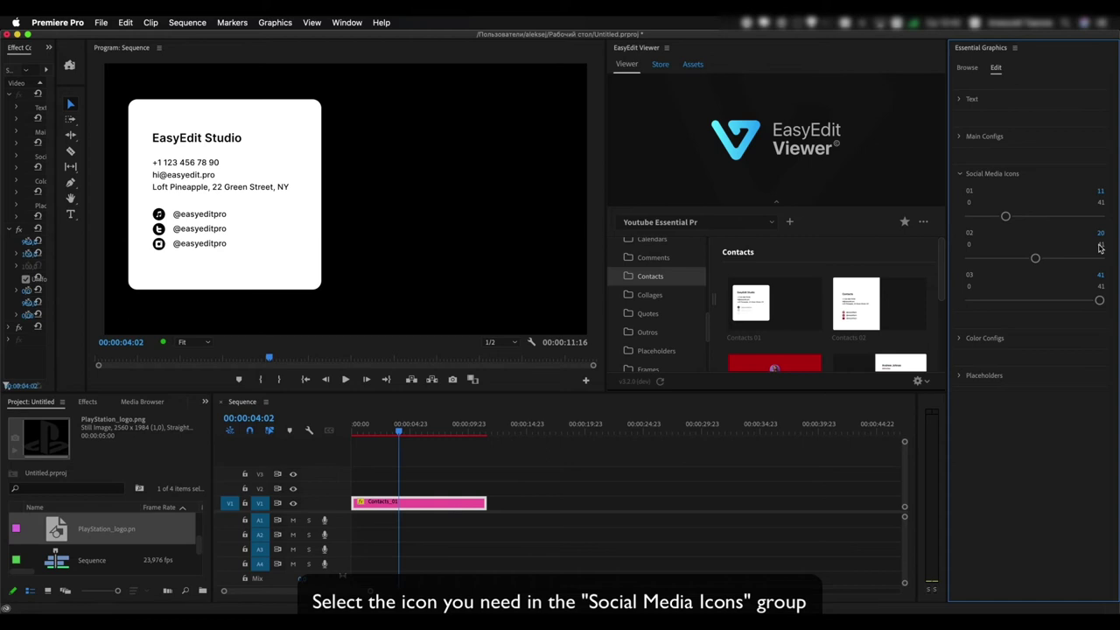
drag(1007, 217, 1053, 216)
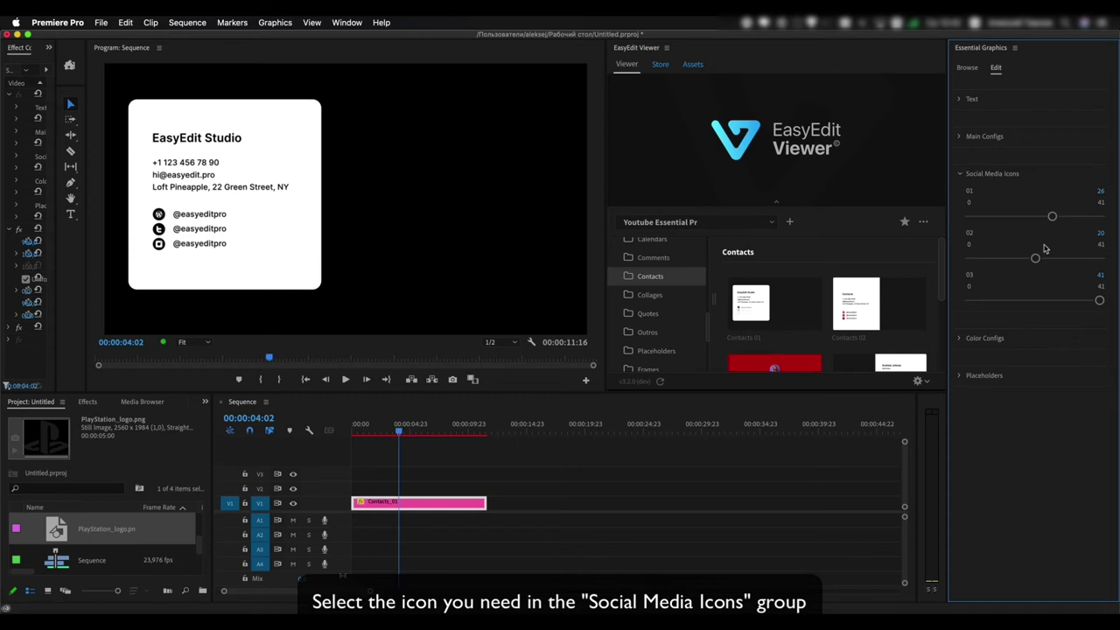
drag(1036, 258, 1007, 261)
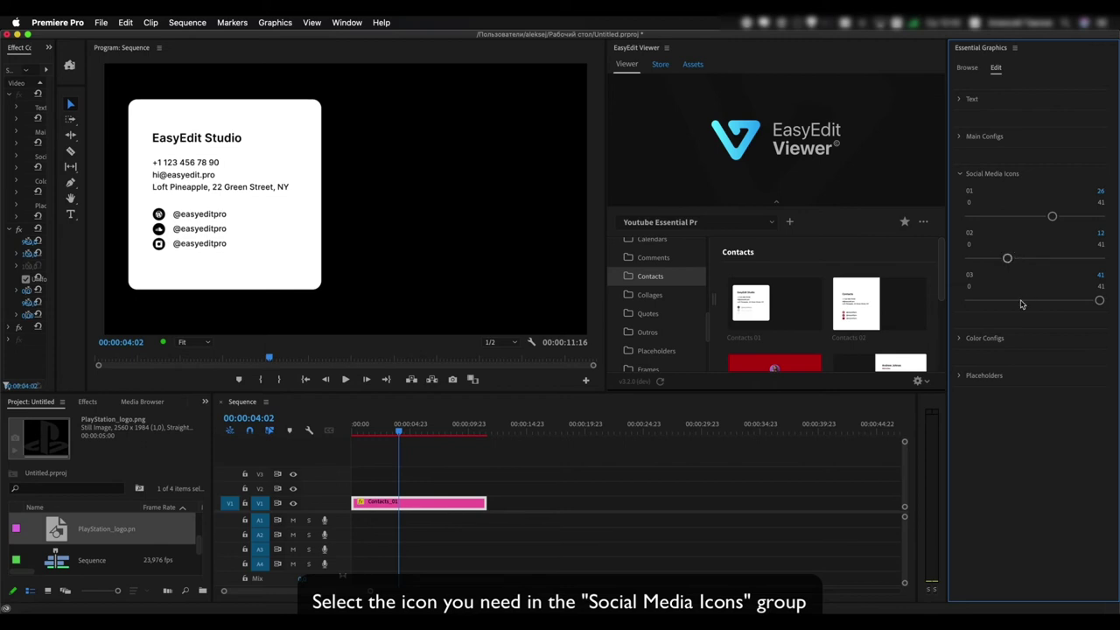
drag(1100, 300, 995, 301)
Put PlayStation_logo.png into the Icon 03 placeholder, shrink it to fit, and replay the card
click(958, 375)
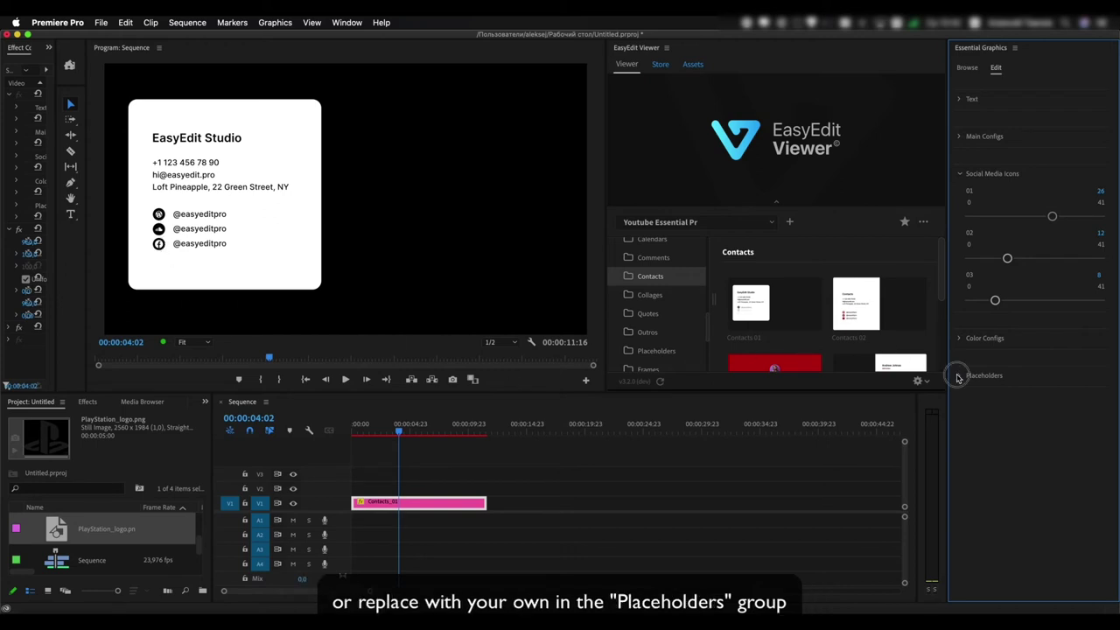
scroll(963, 416, down, 10)
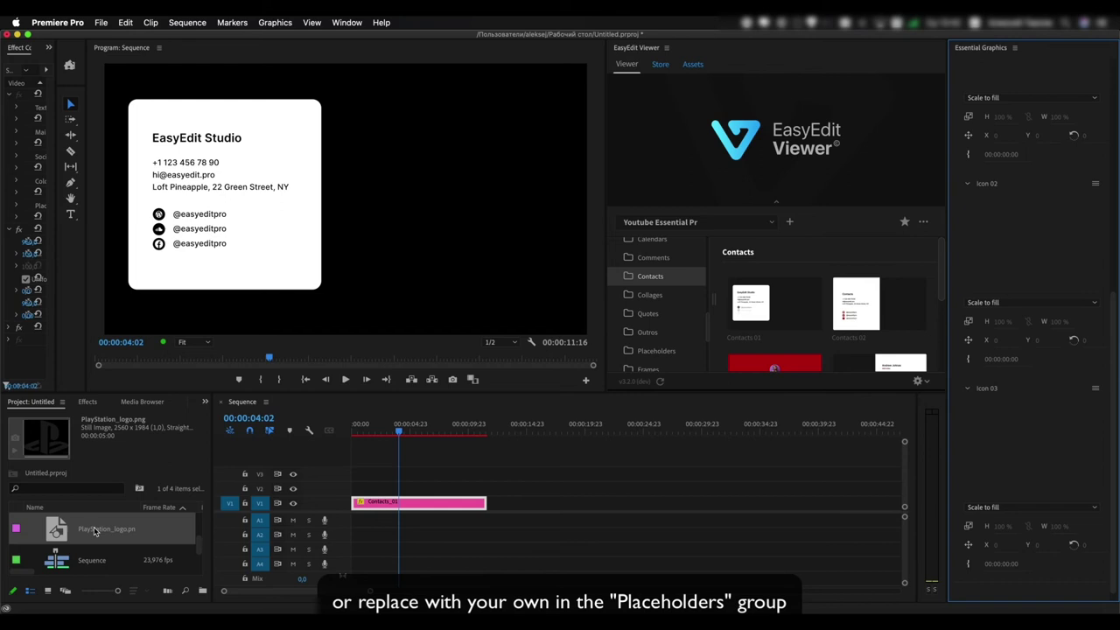
drag(95, 532, 1033, 442)
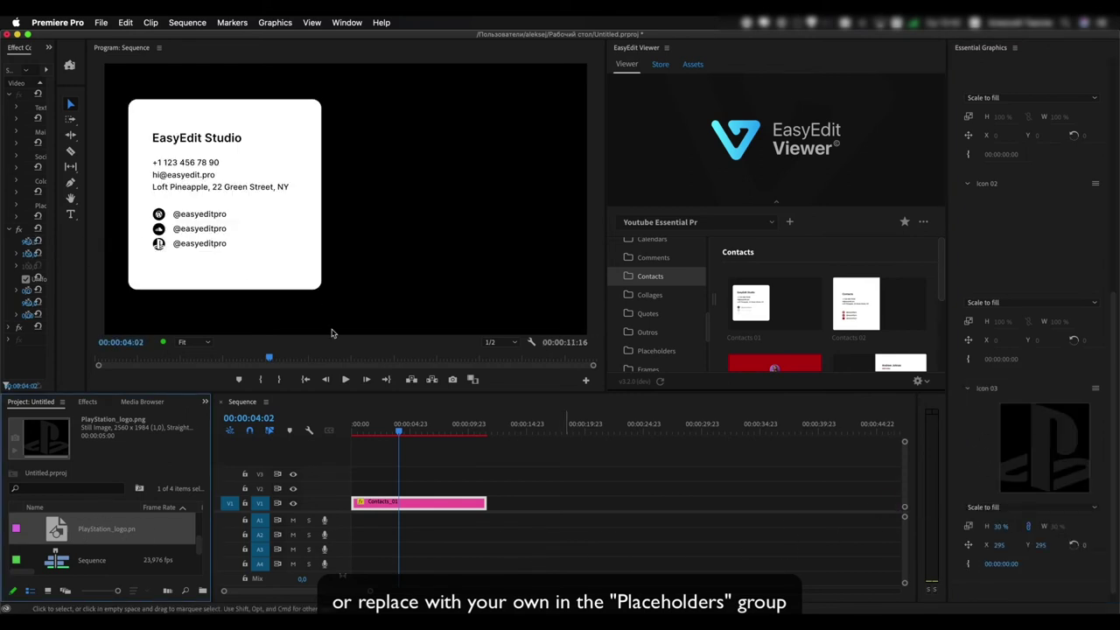
double_click(1042, 449)
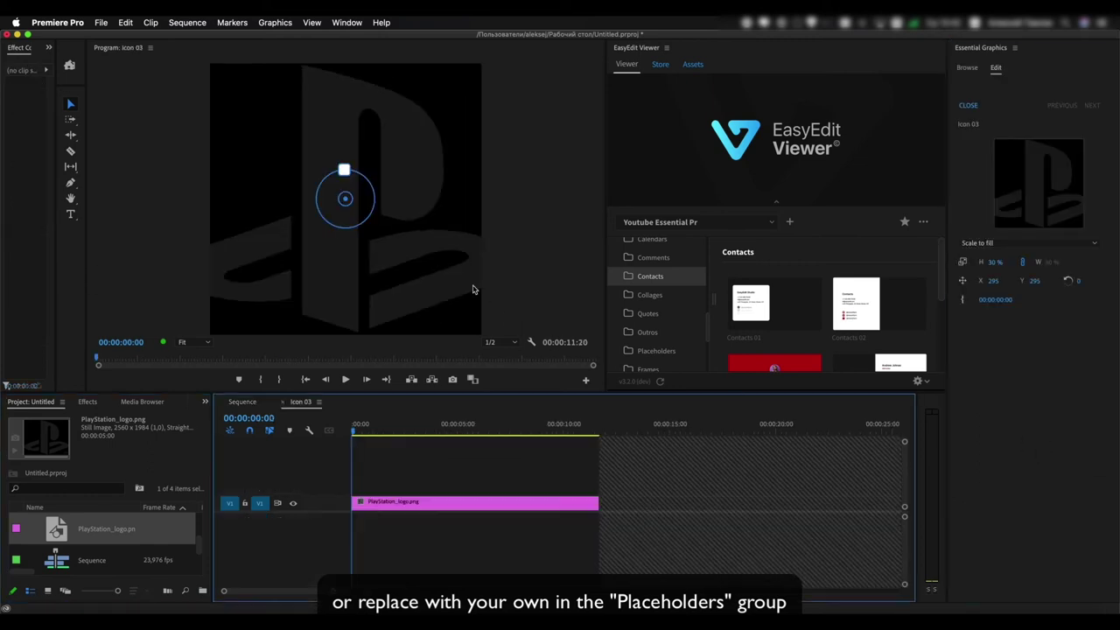
drag(344, 171, 338, 197)
click(246, 402)
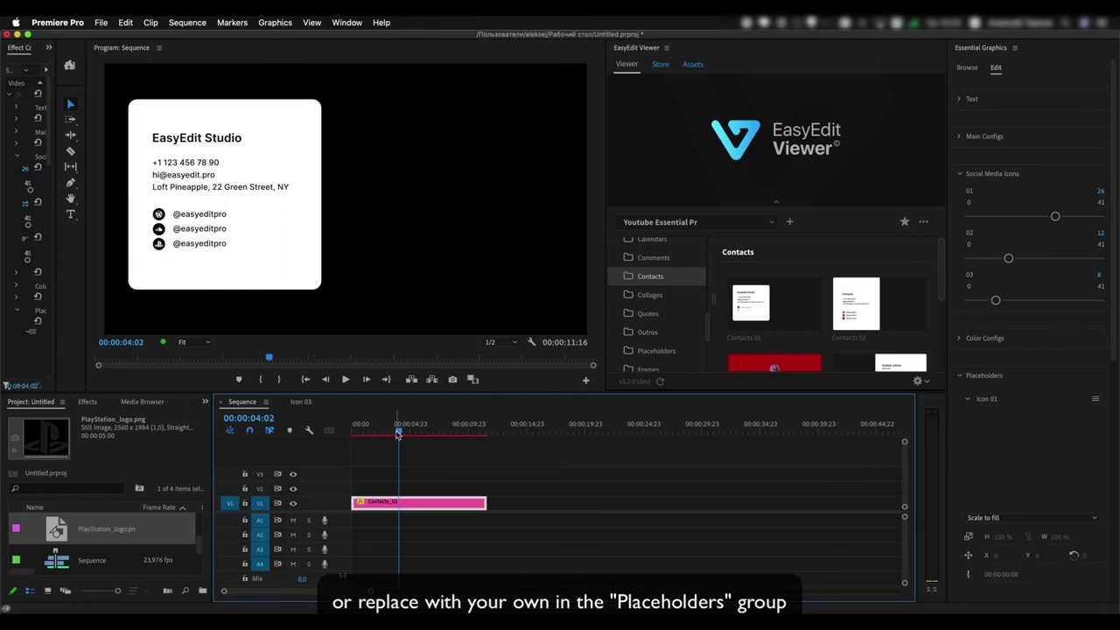
drag(398, 435, 413, 435)
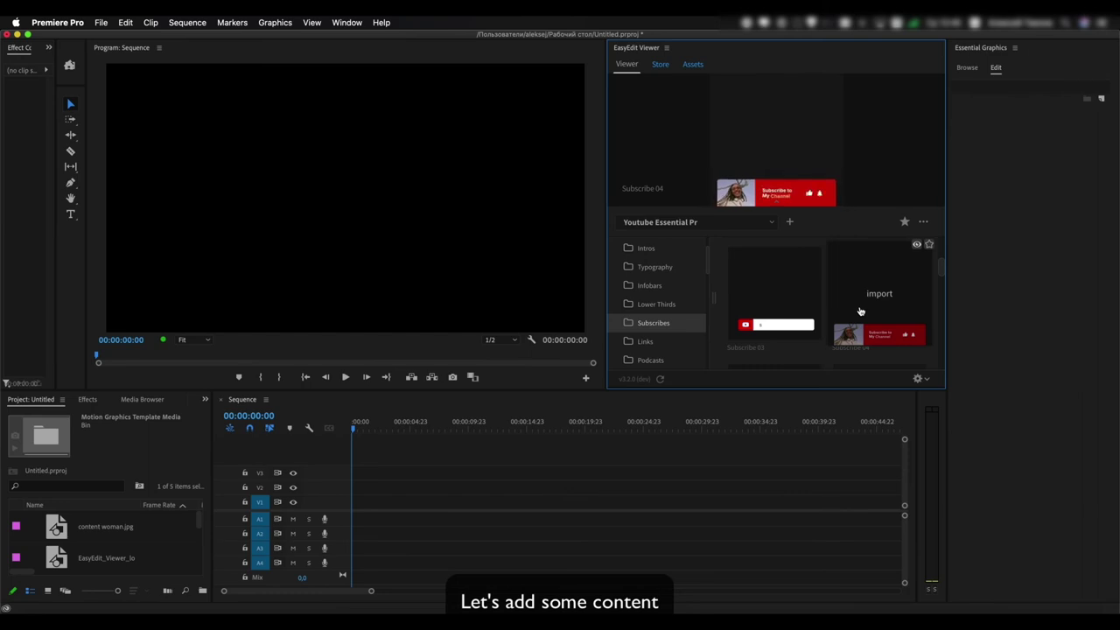
Add the Subscribe 04 banner and drop content woman.jpg into its Placeholder
click(863, 312)
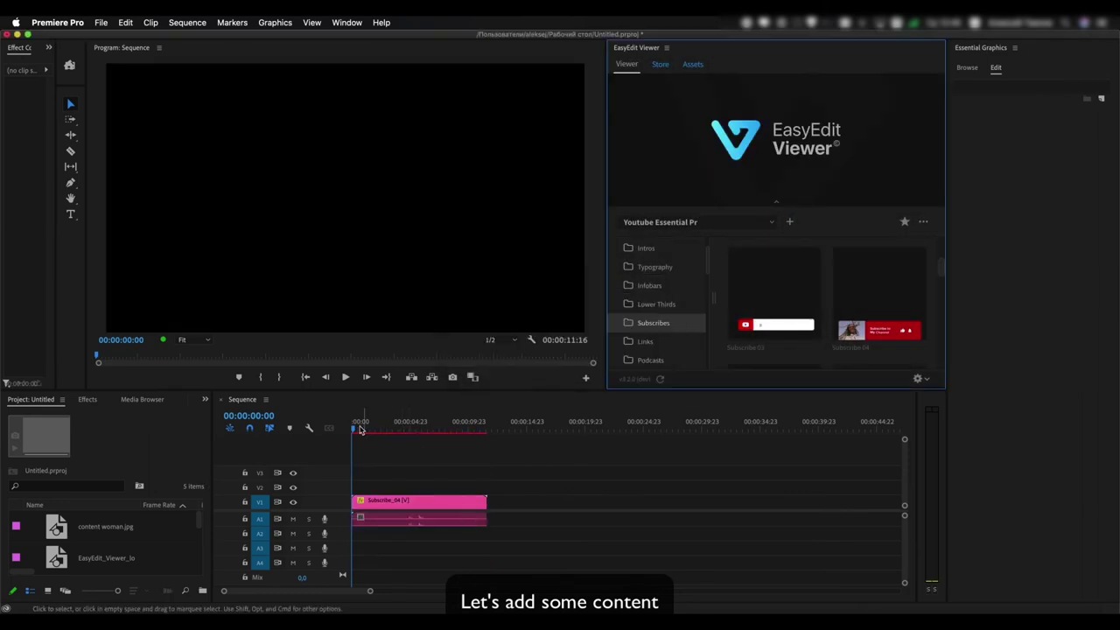
drag(354, 430, 440, 432)
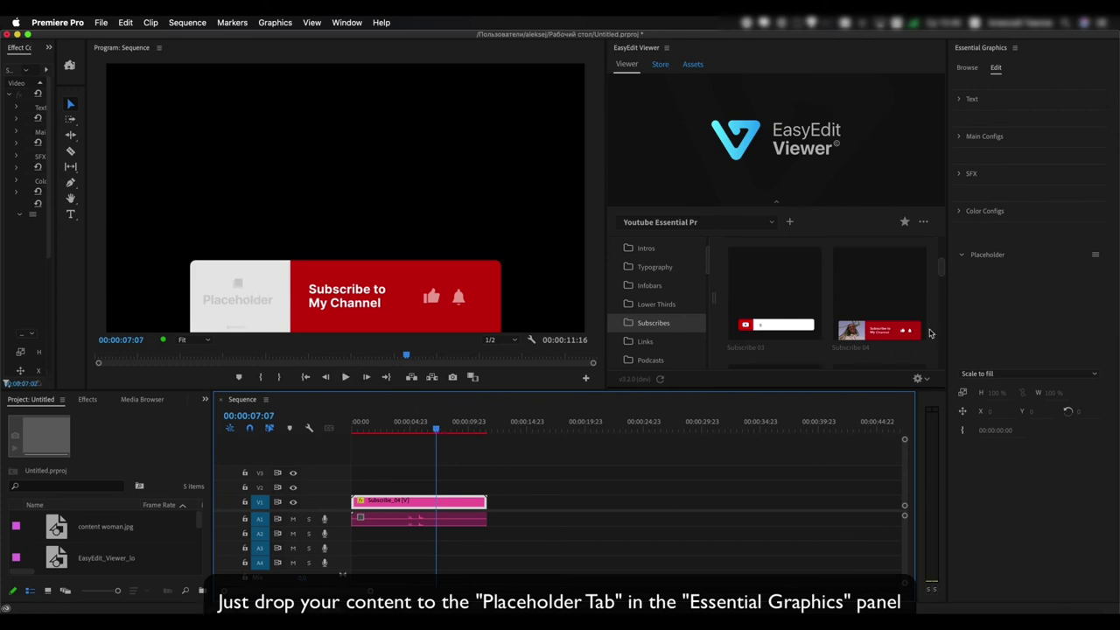
drag(68, 532, 1018, 325)
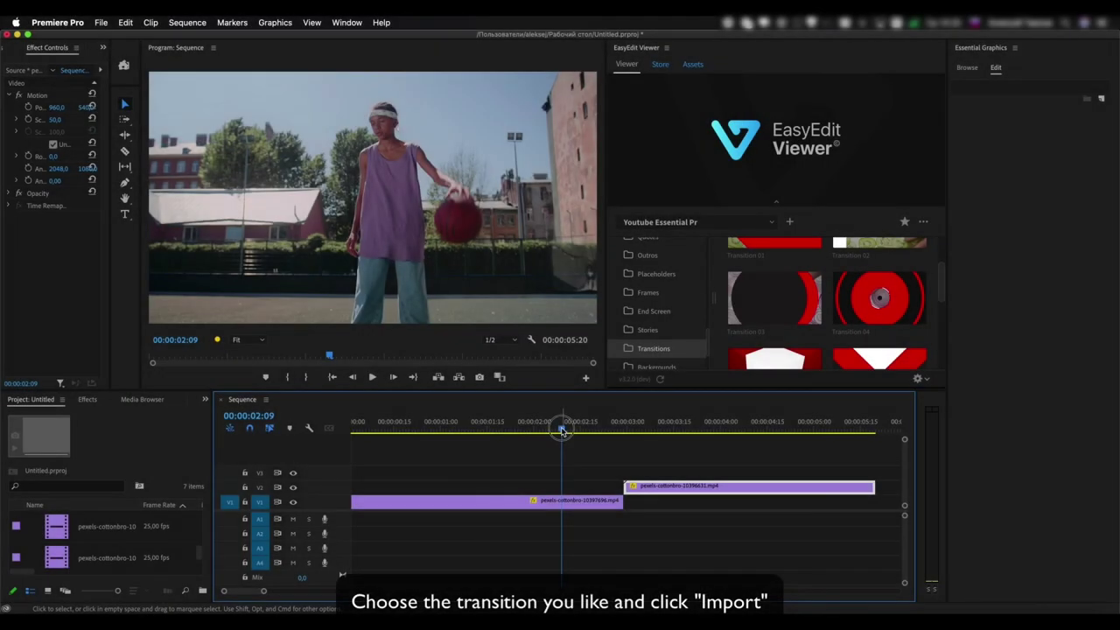
Add Transition 03 and place it on V3 across the cut between the two pexels-cottonbro clips
drag(561, 431, 624, 436)
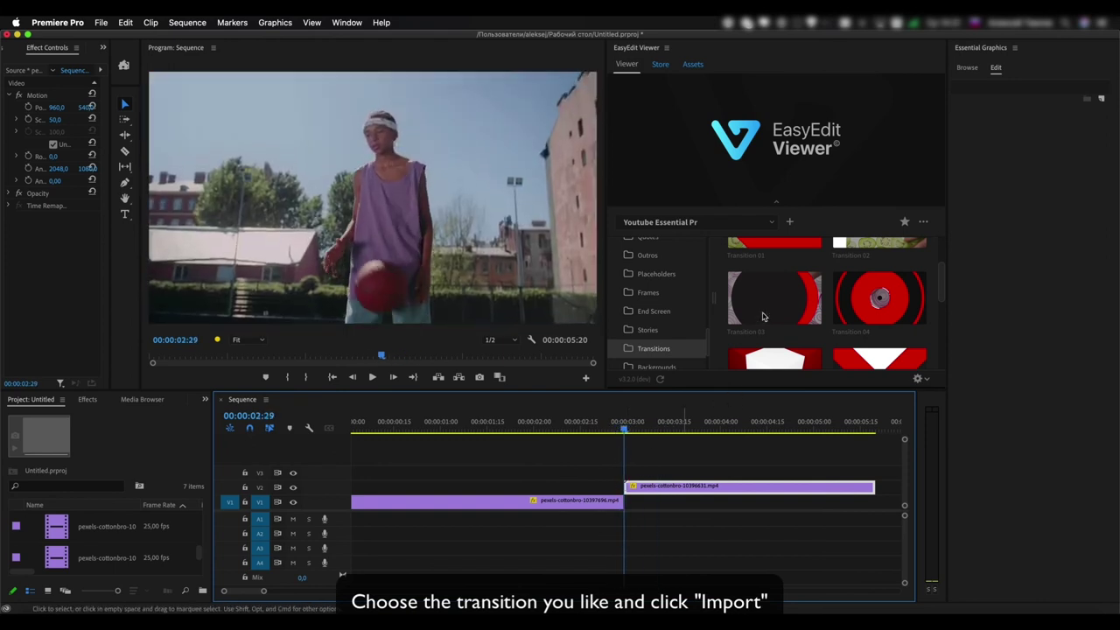
click(764, 316)
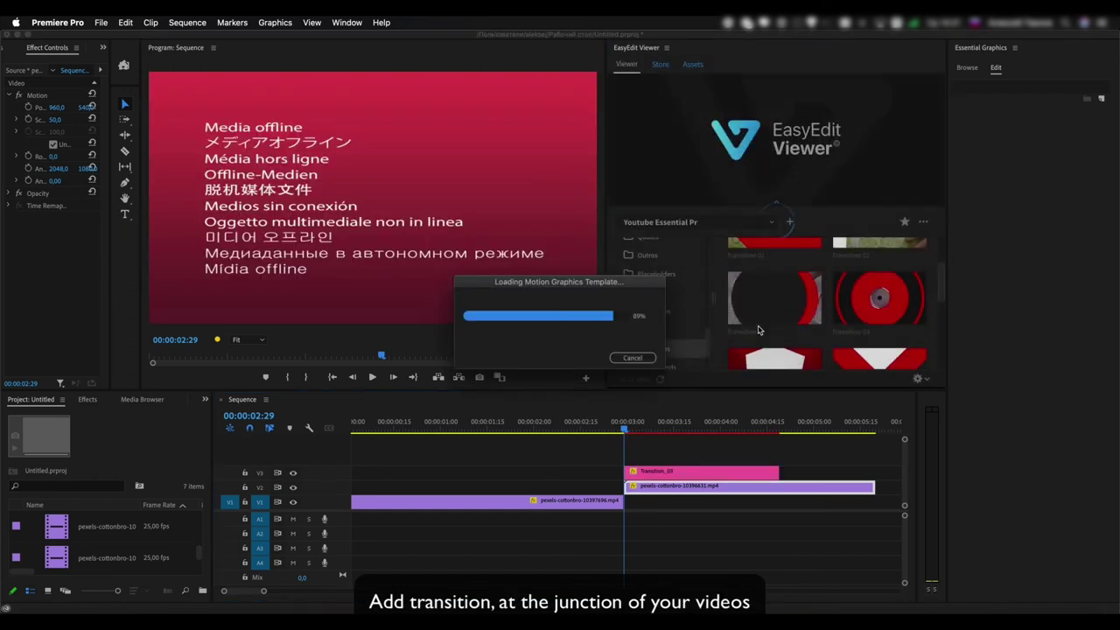
click(707, 506)
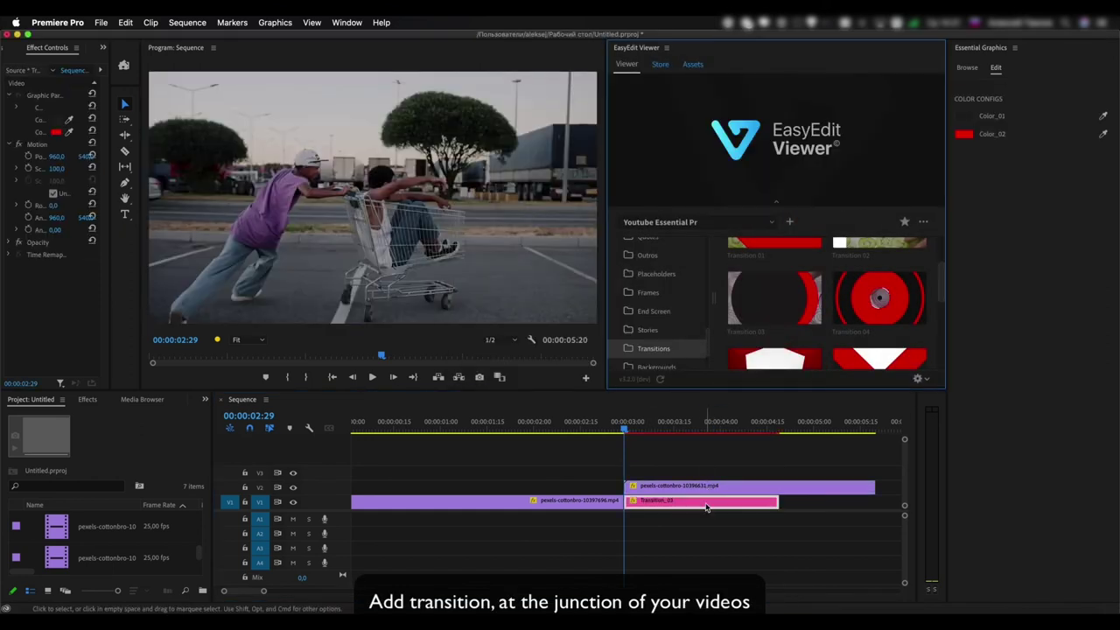
drag(707, 506, 661, 477)
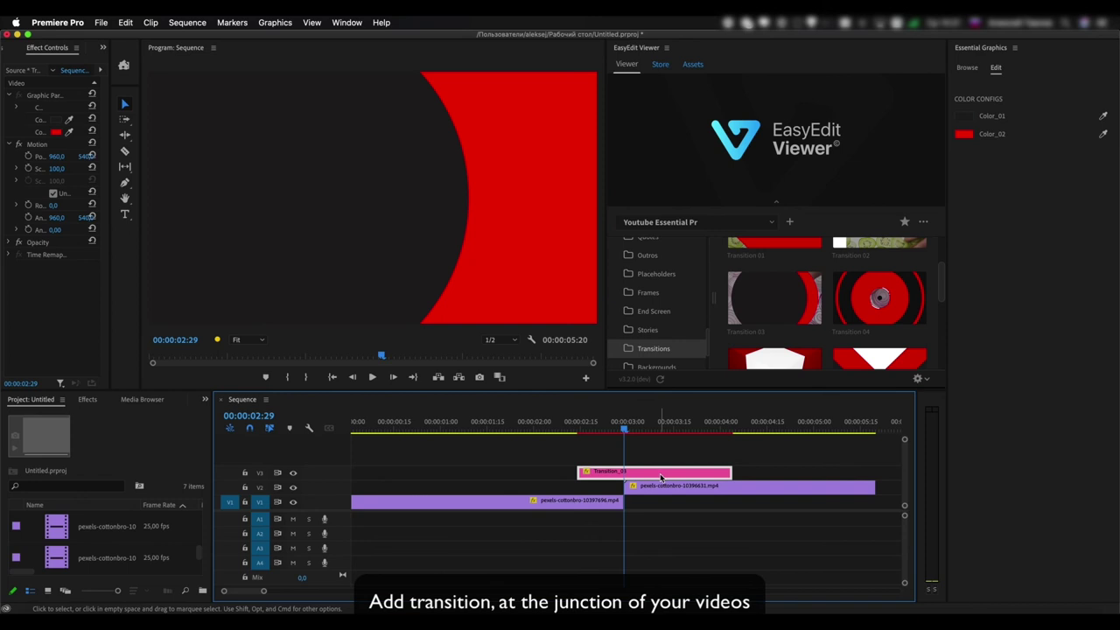